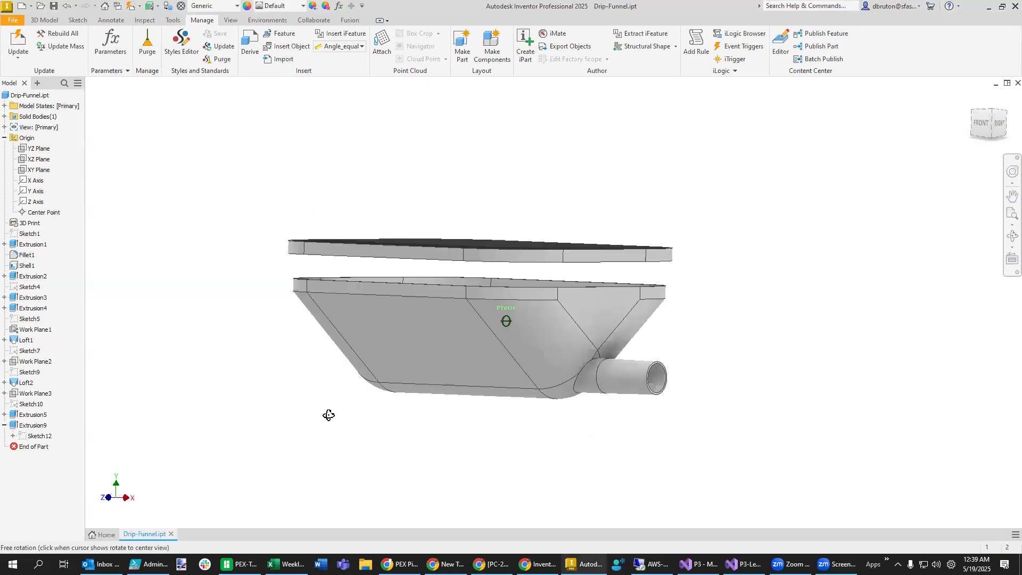
Undo the honeycomb grid extrusion on the drip funnel's lid back to its sketch with the projected rim outline
key(Escape)
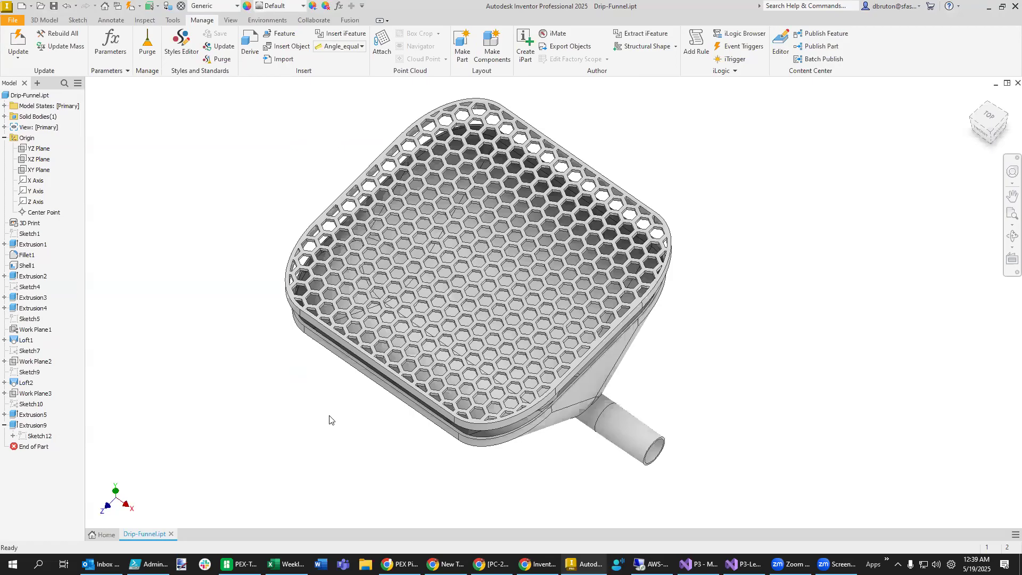
mouse_move(327, 429)
shift+middle_down()
mouse_move(336, 390)
mouse_move(394, 421)
mouse_move(324, 407)
mouse_move(222, 411)
mouse_move(193, 392)
mouse_move(324, 402)
mouse_move(405, 344)
mouse_move(447, 379)
mouse_move(441, 422)
mouse_move(459, 391)
mouse_move(463, 459)
mouse_move(647, 371)
shift+middle_up()
shift+middle_drag(534, 444, 535, 467)
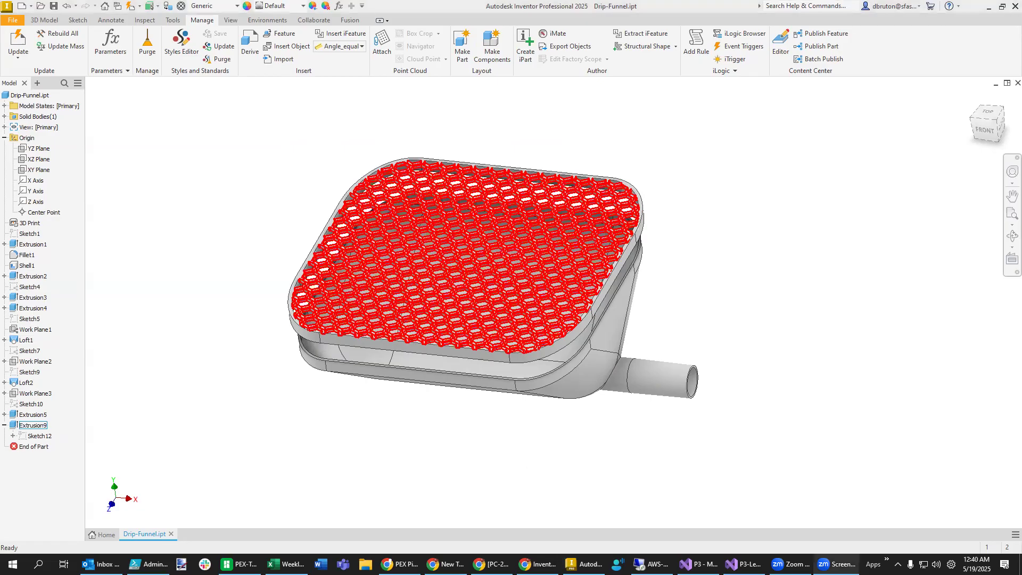
key(ctrl+z)
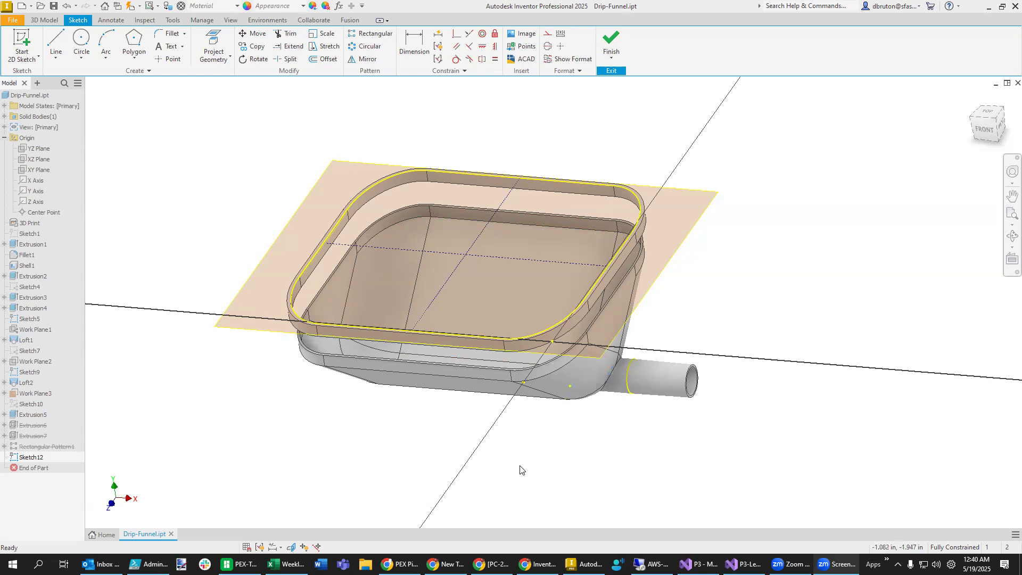
Apply a half section view from the XZ plane offset by 0.375 in to isolate the lid's rim
shift+middle_drag(521, 467, 530, 461)
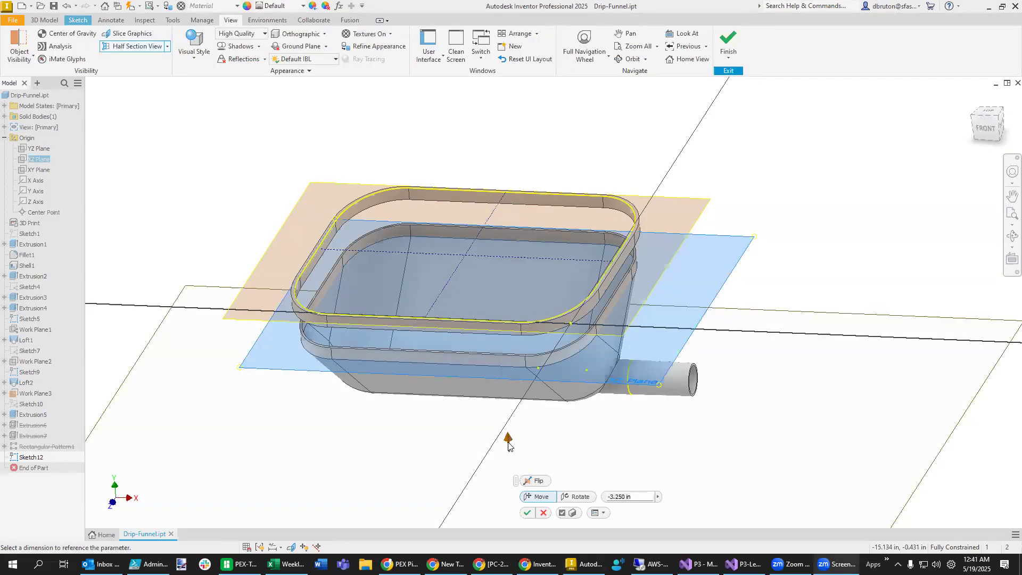
drag(509, 440, 488, 273)
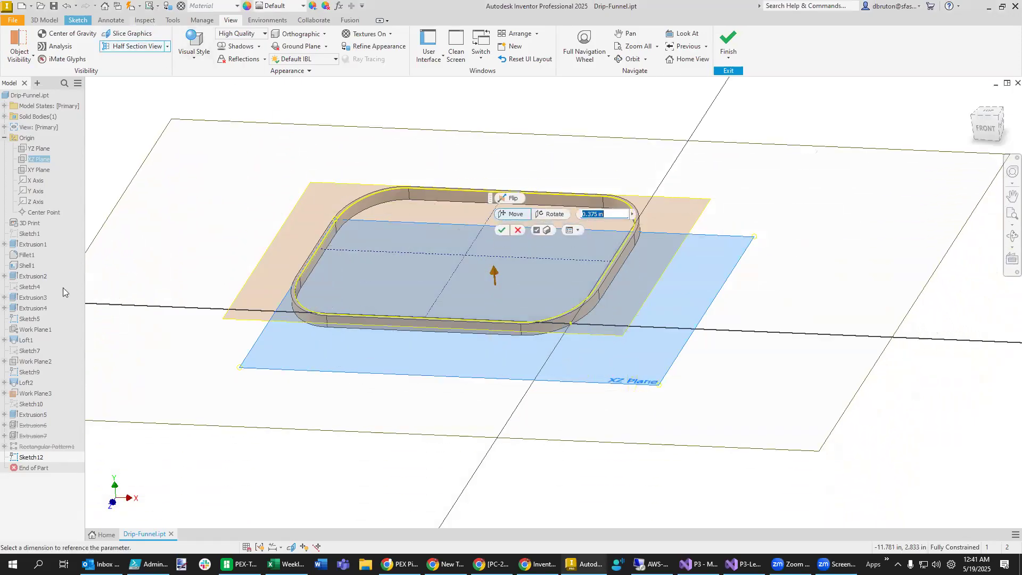
click(501, 230)
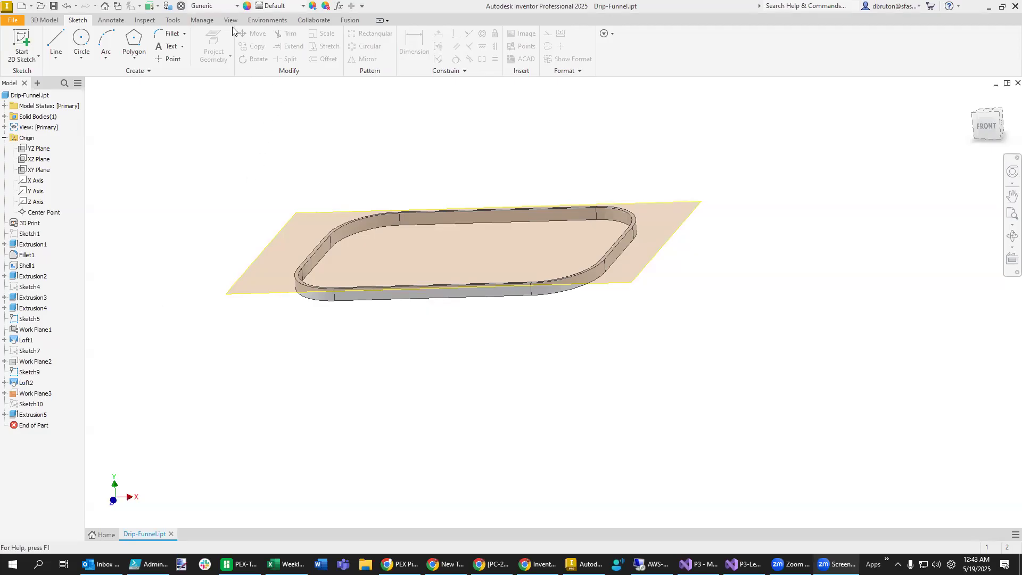
Open the part's parameters and review the user parameters x and t
click(233, 21)
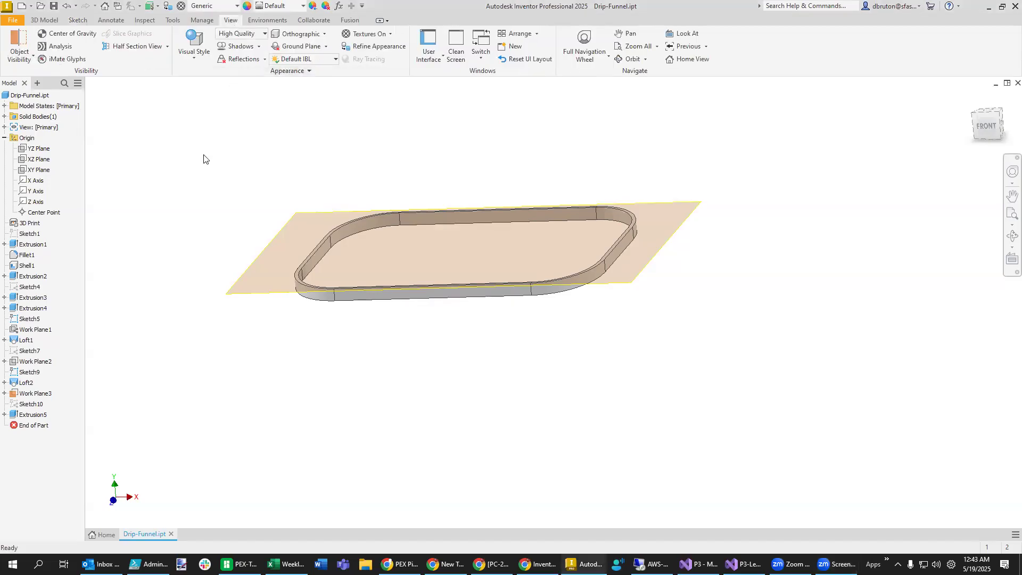
click(206, 21)
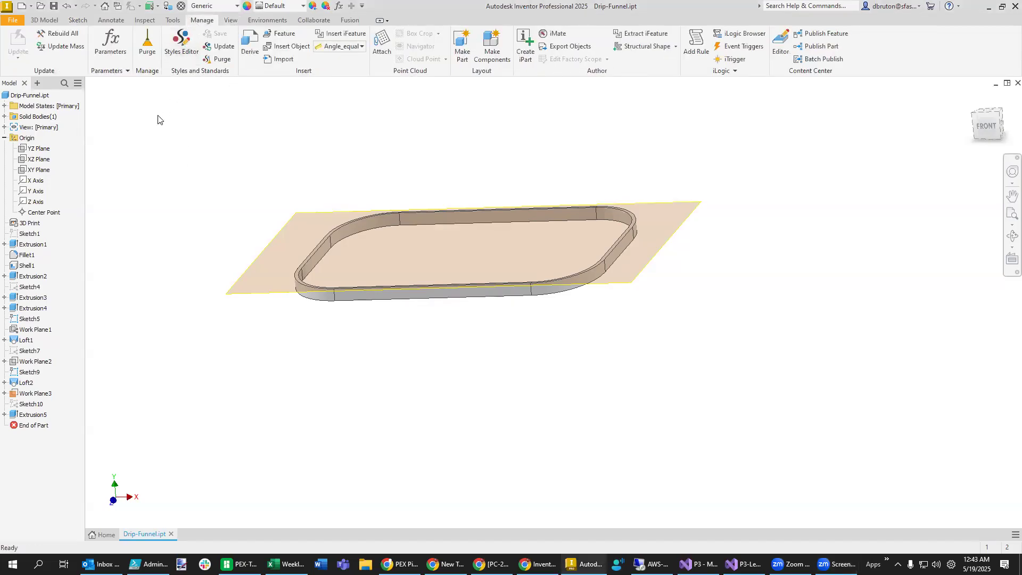
click(111, 42)
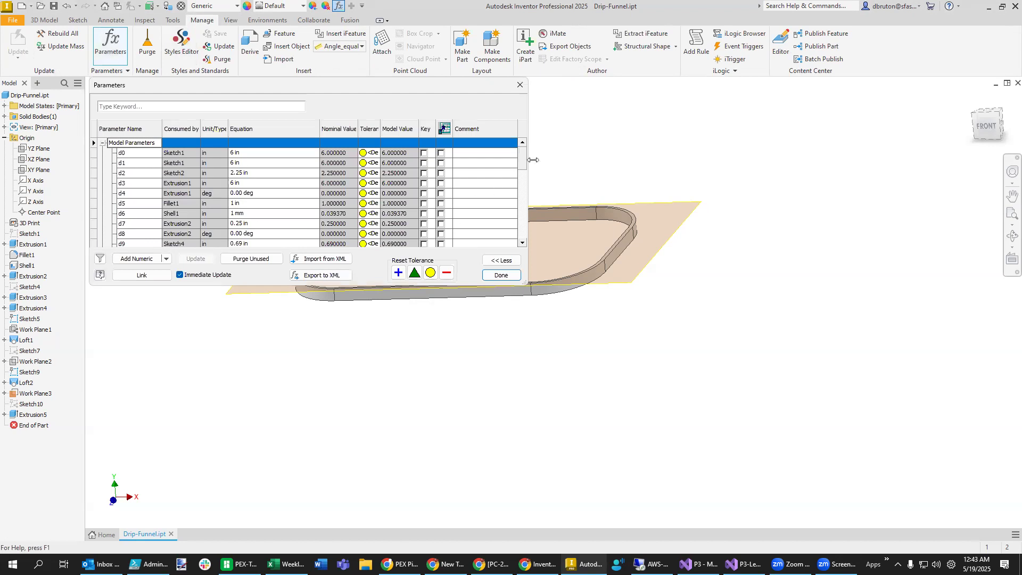
drag(521, 158, 526, 232)
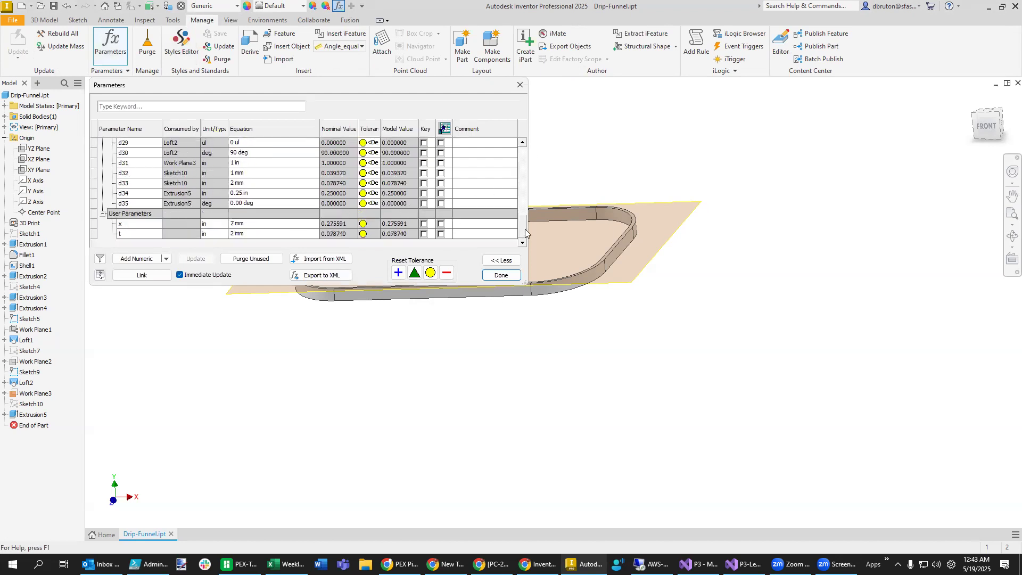
Try to rename the user parameter x as f, and restore the name x
double_click(126, 224)
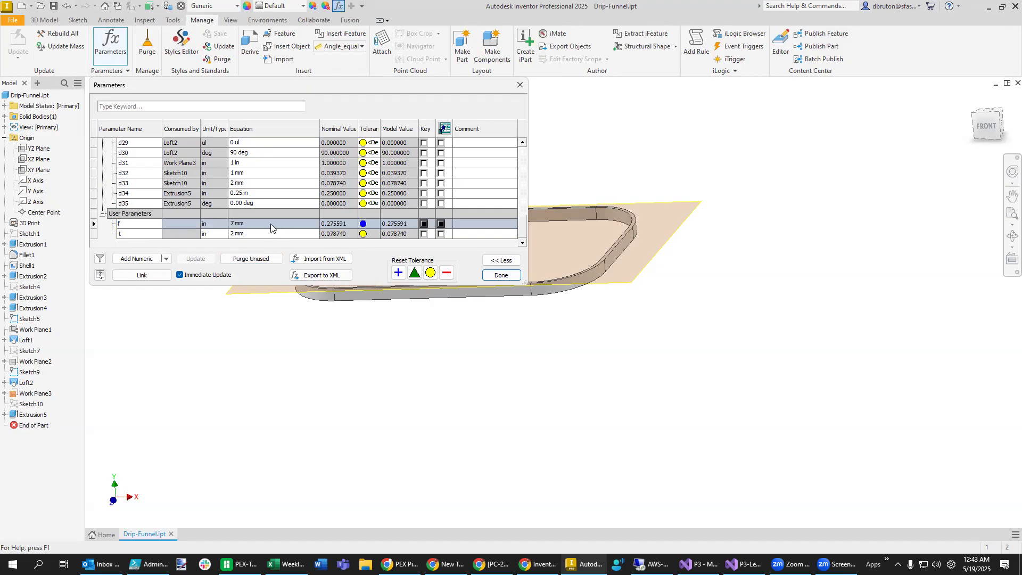
click(129, 237)
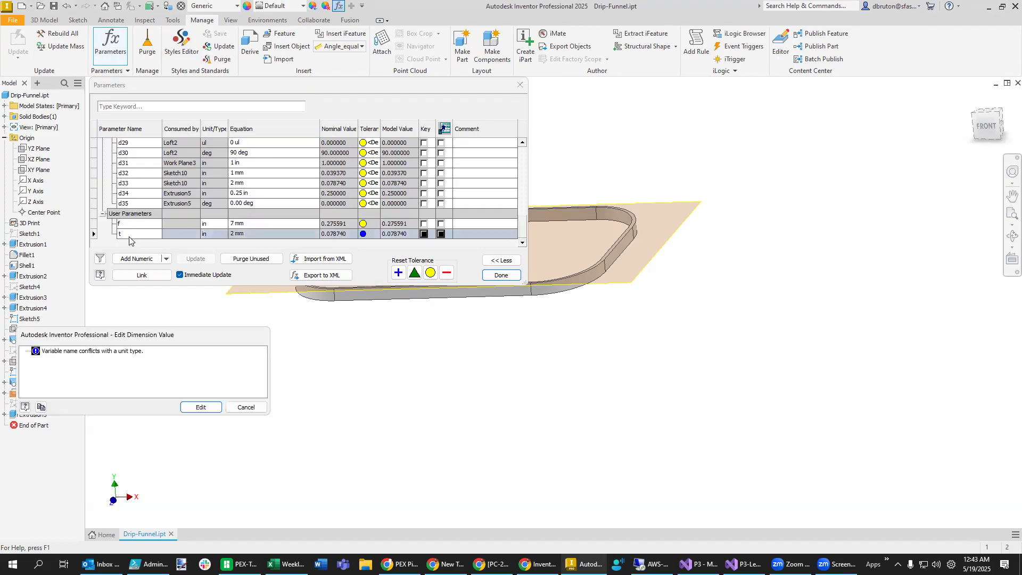
click(200, 408)
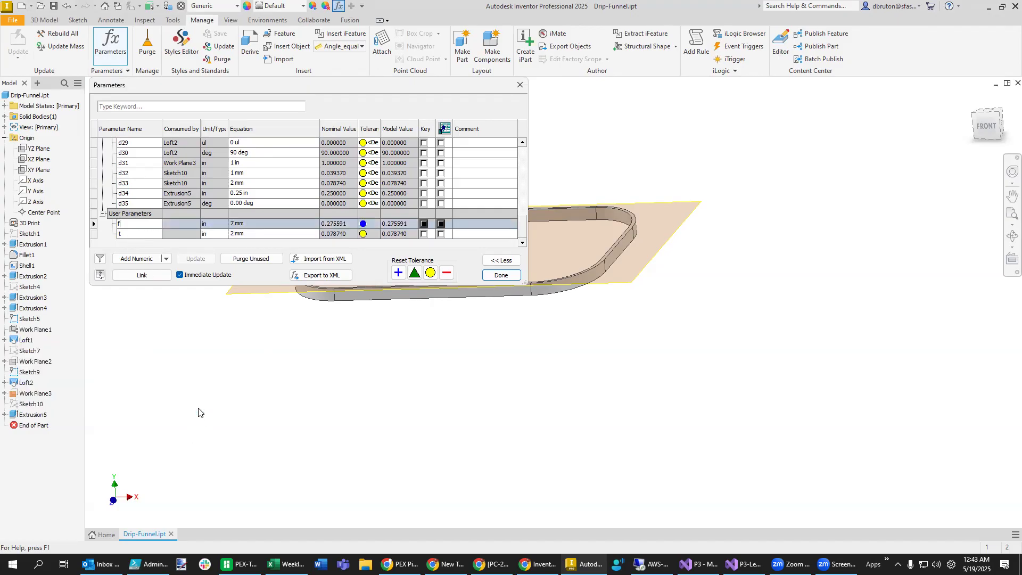
click(128, 237)
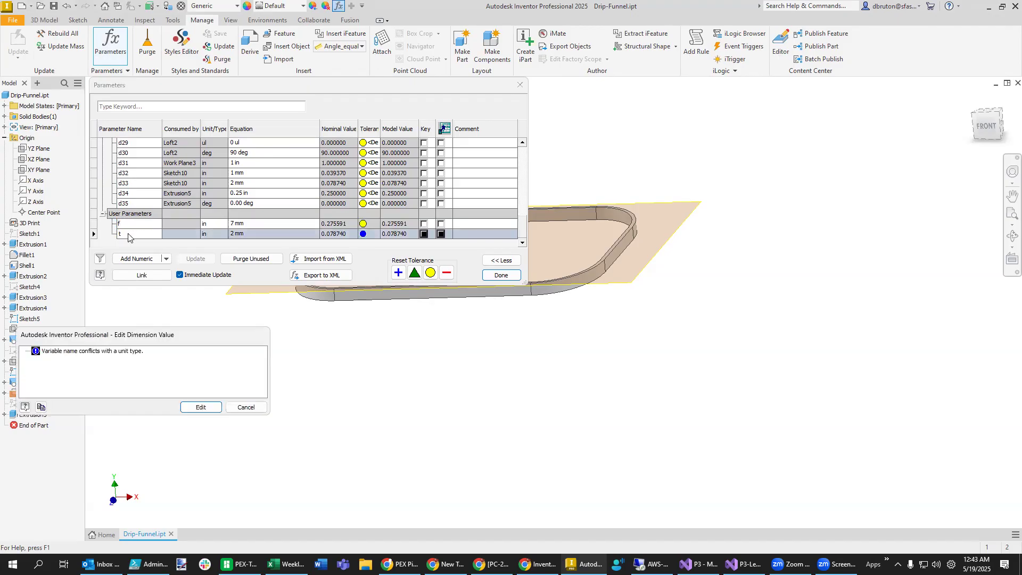
click(201, 408)
text(x)
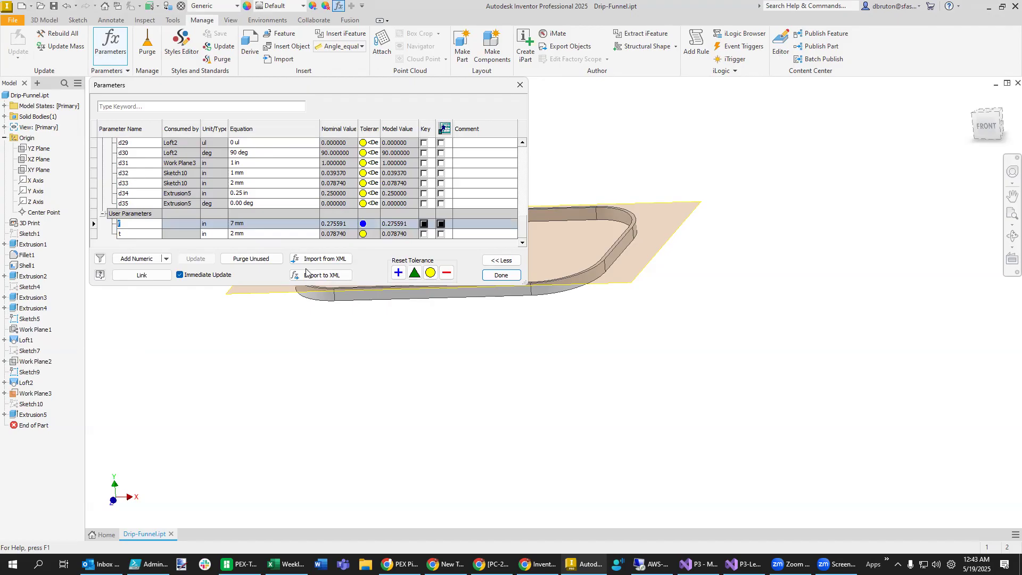
Try to add a numeric user parameter named f
click(140, 260)
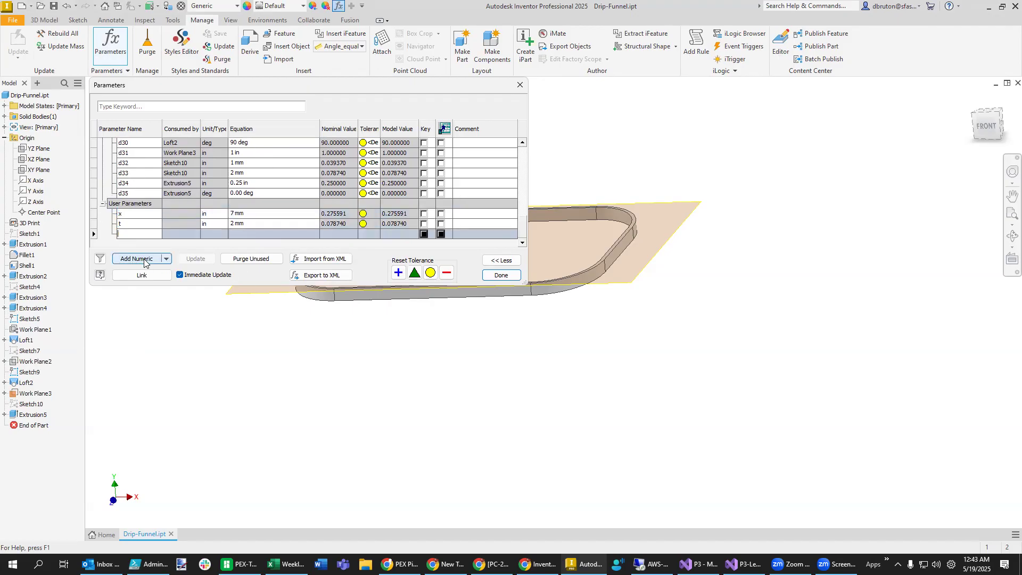
text(f)
click(252, 234)
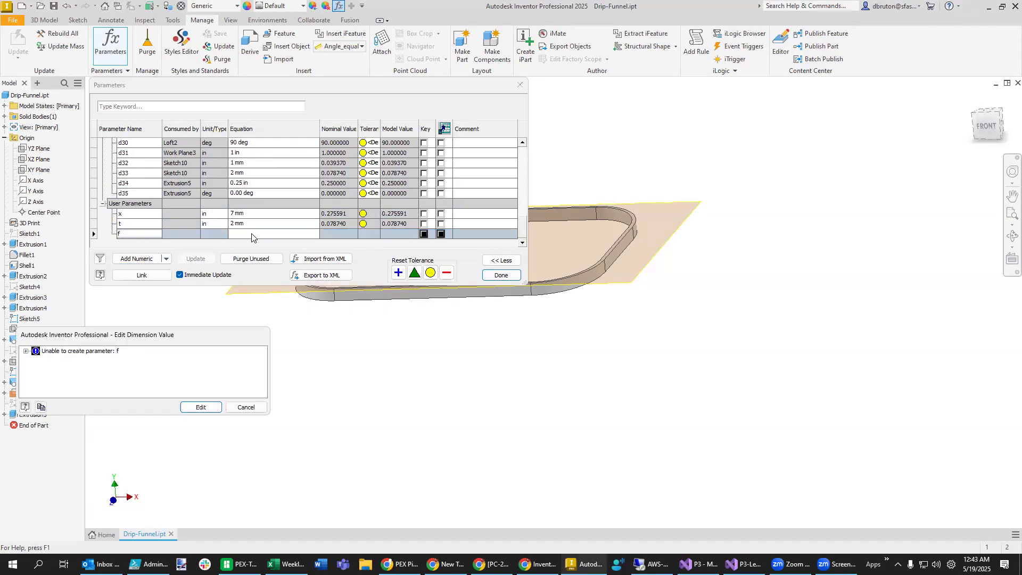
click(201, 407)
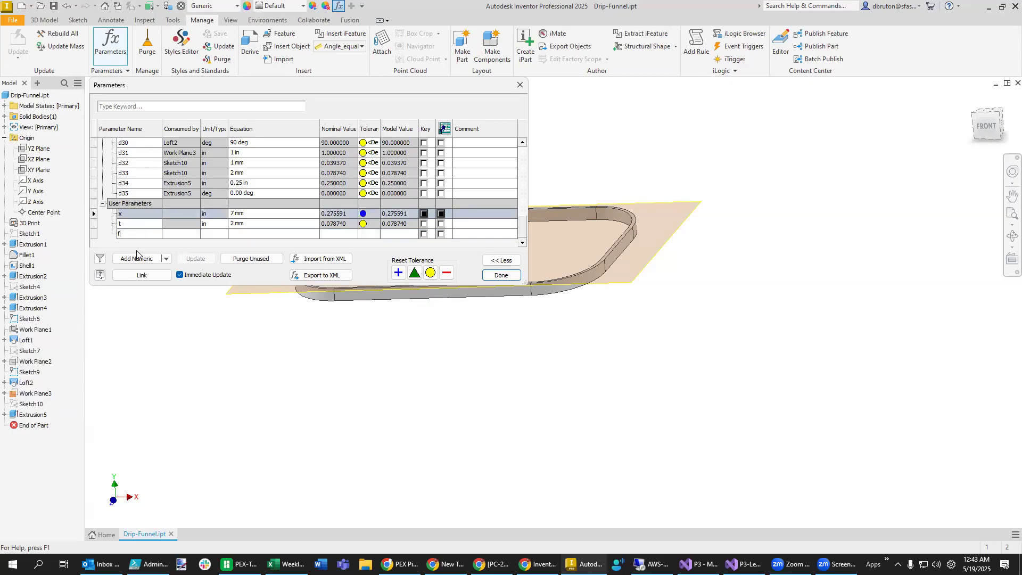
click(121, 215)
click(201, 408)
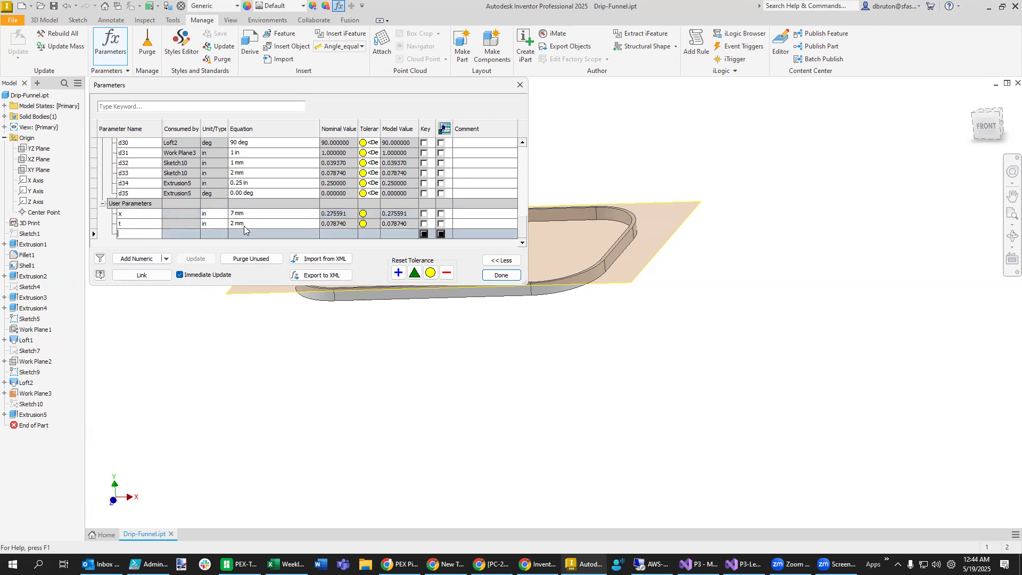
Discard the unnamed new parameter row and close the parameters
click(501, 275)
click(202, 407)
click(490, 277)
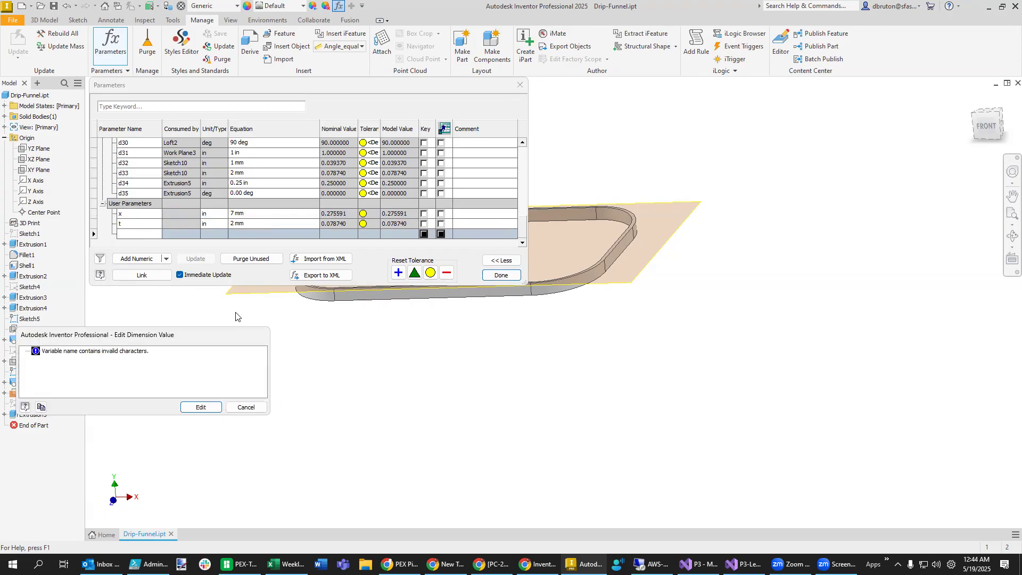
click(201, 407)
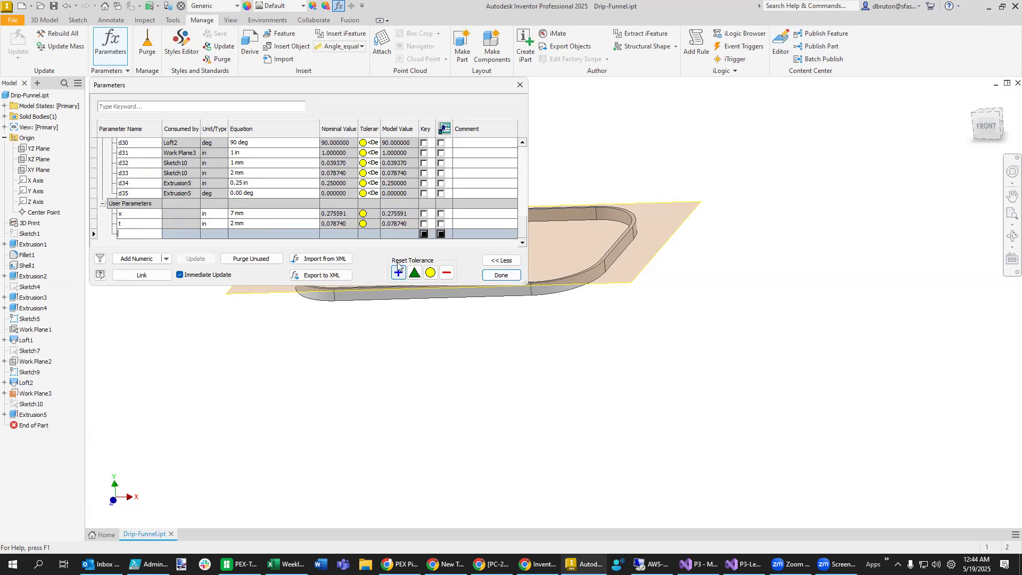
click(446, 273)
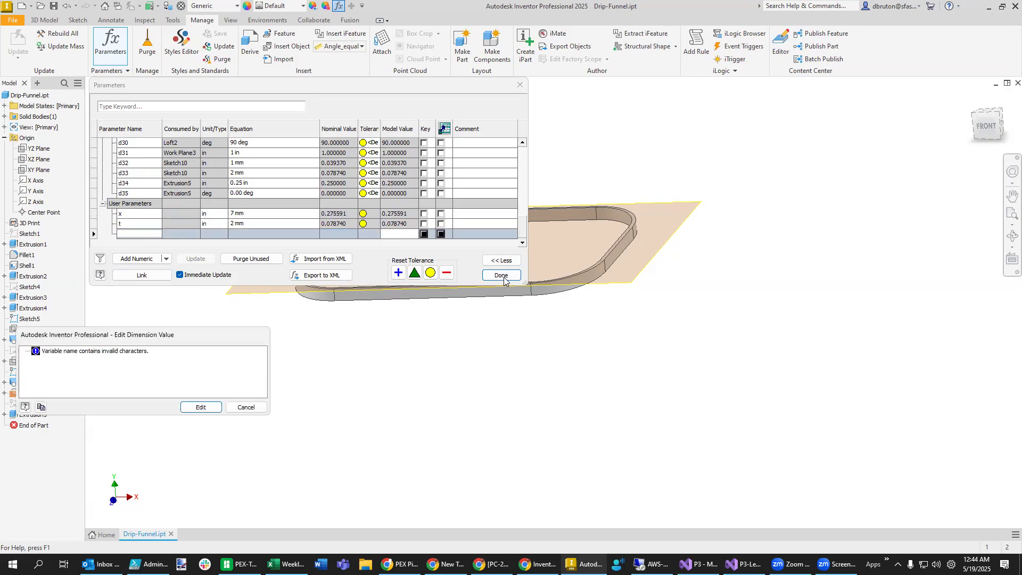
click(244, 408)
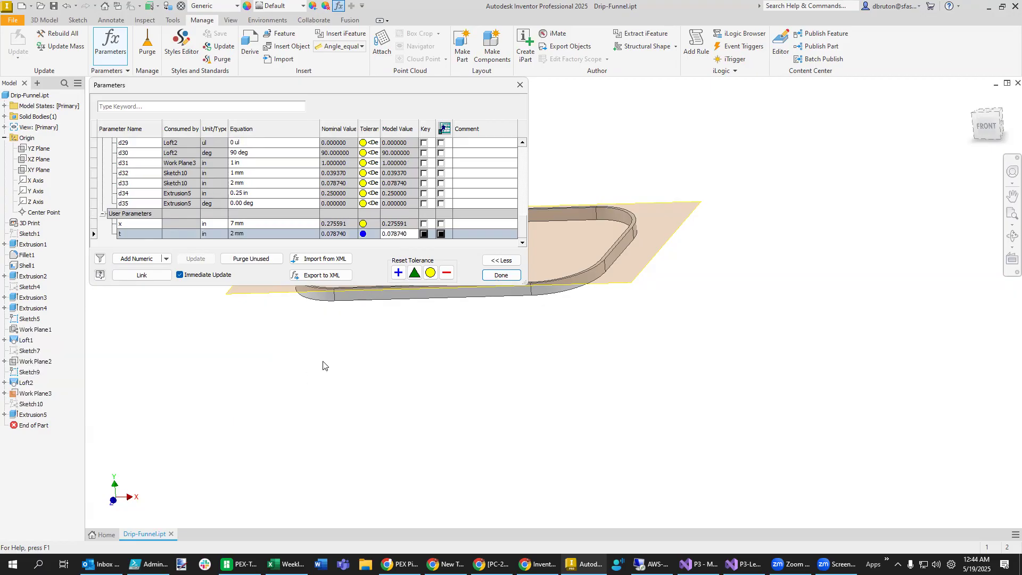
click(521, 85)
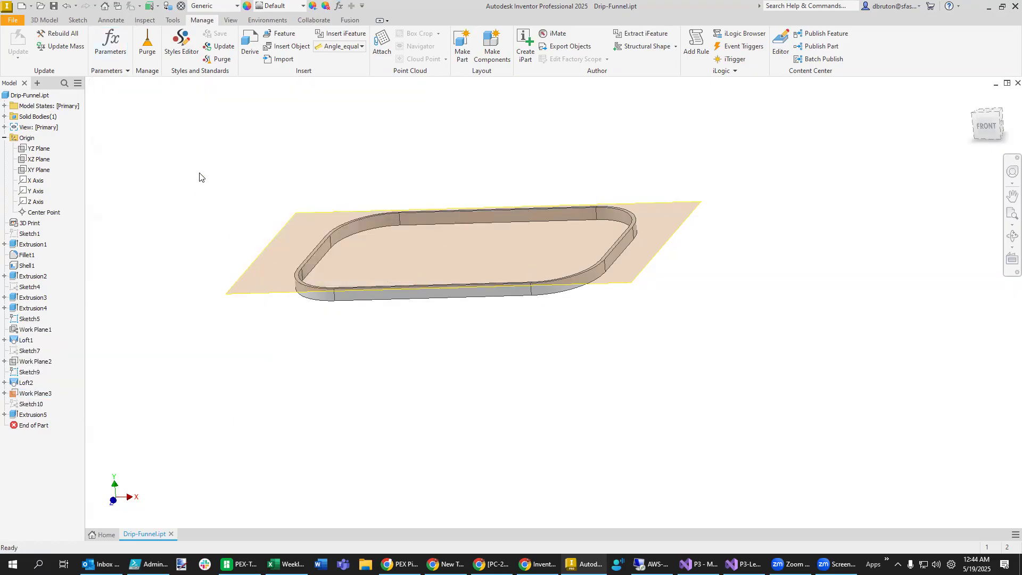
Start a new sketch on Work Plane3, facing the sketch plane
right_click(300, 218)
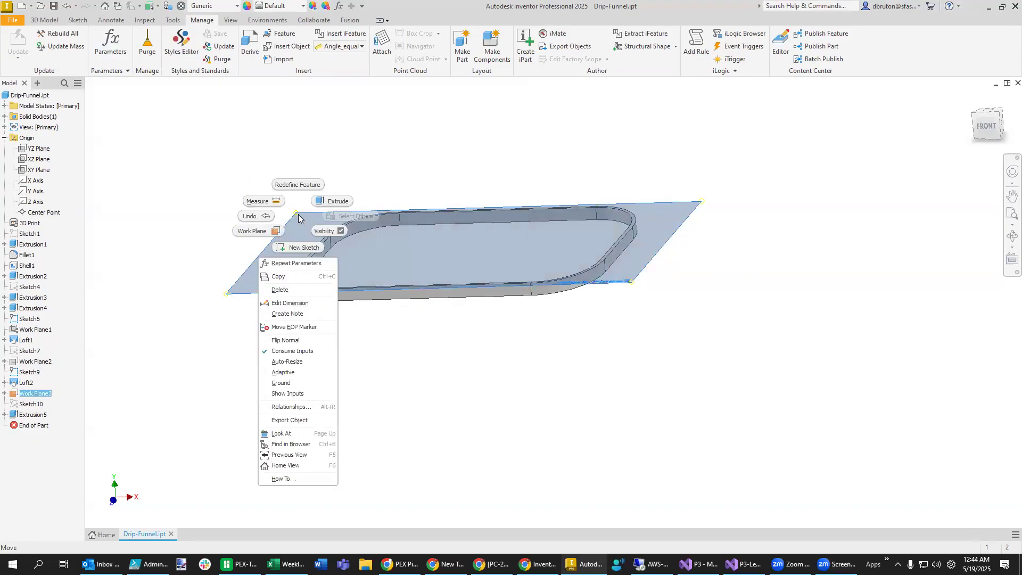
click(298, 247)
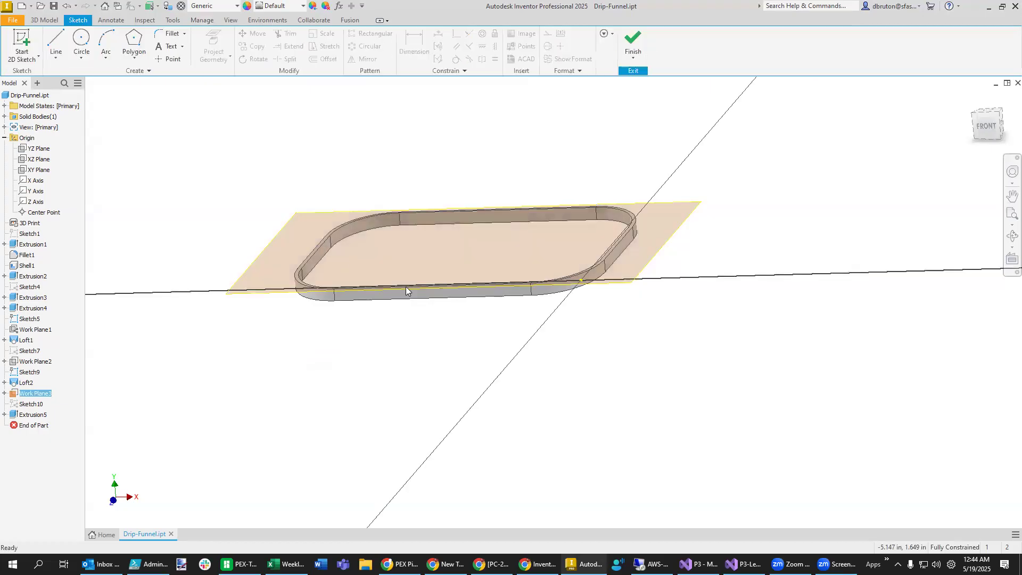
click(1013, 260)
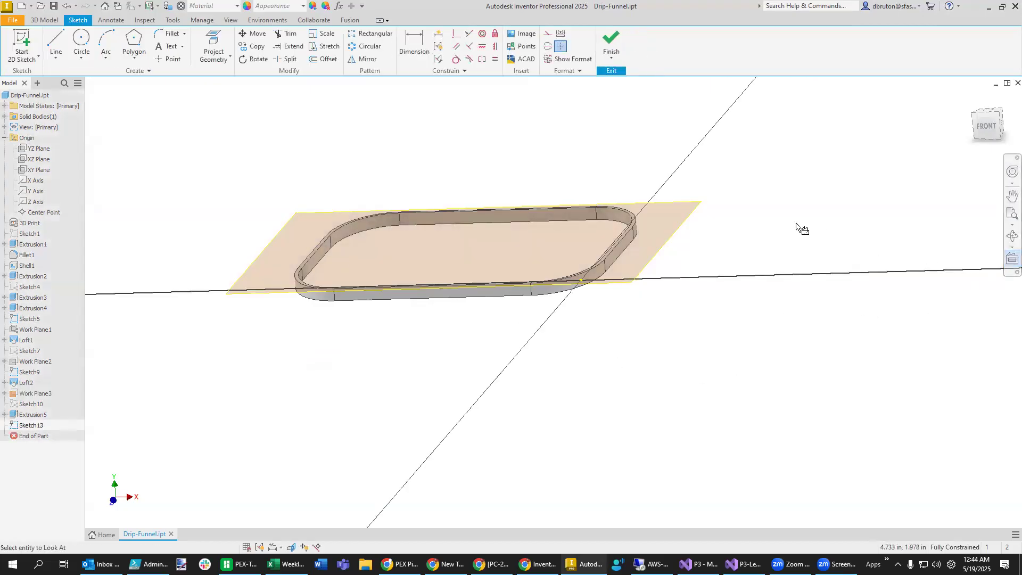
click(692, 216)
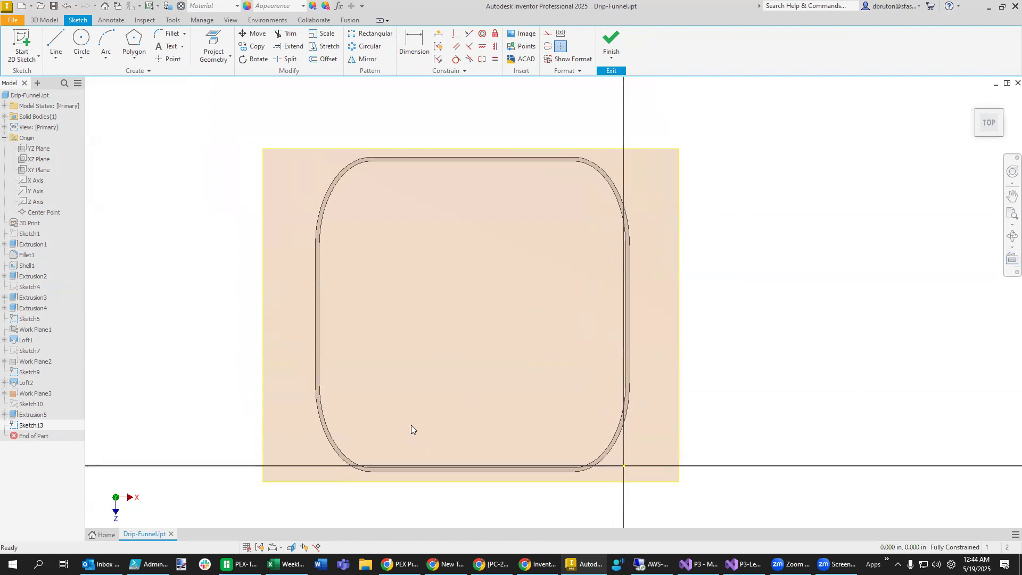
Project all eight inner edges of the rim, four straight sides and four corner arcs, into the sketch
click(213, 51)
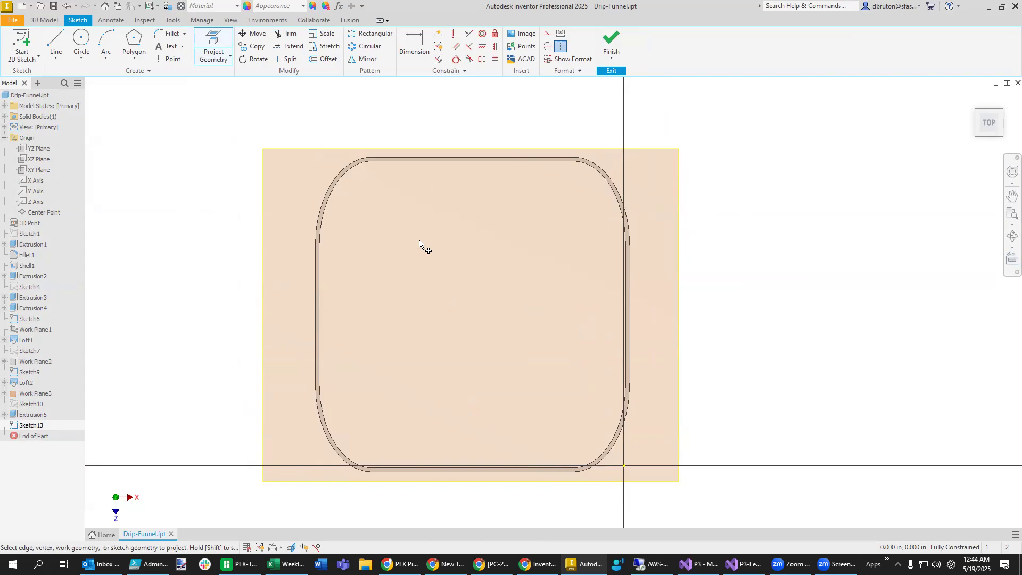
click(452, 163)
click(344, 179)
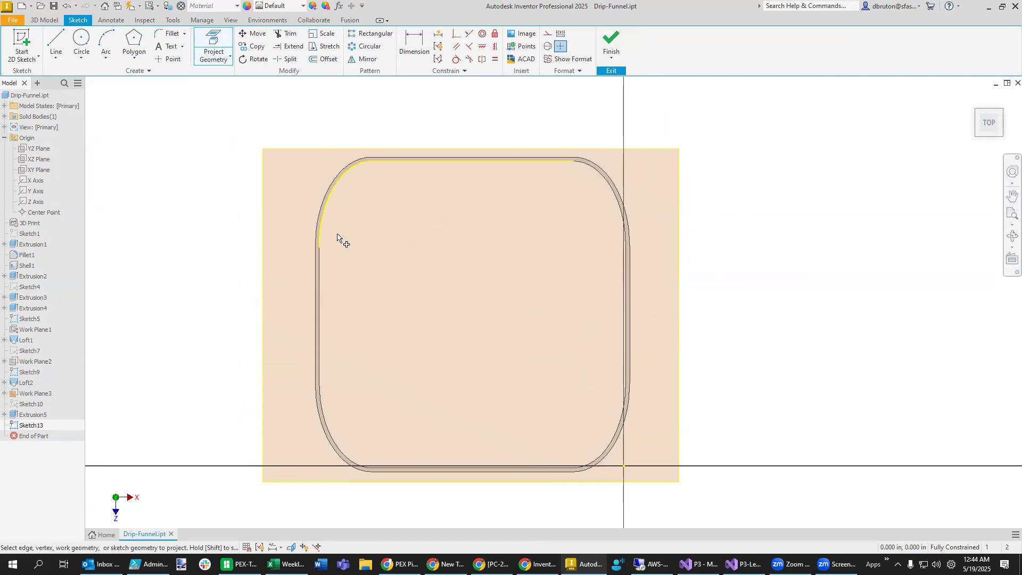
click(320, 282)
click(329, 433)
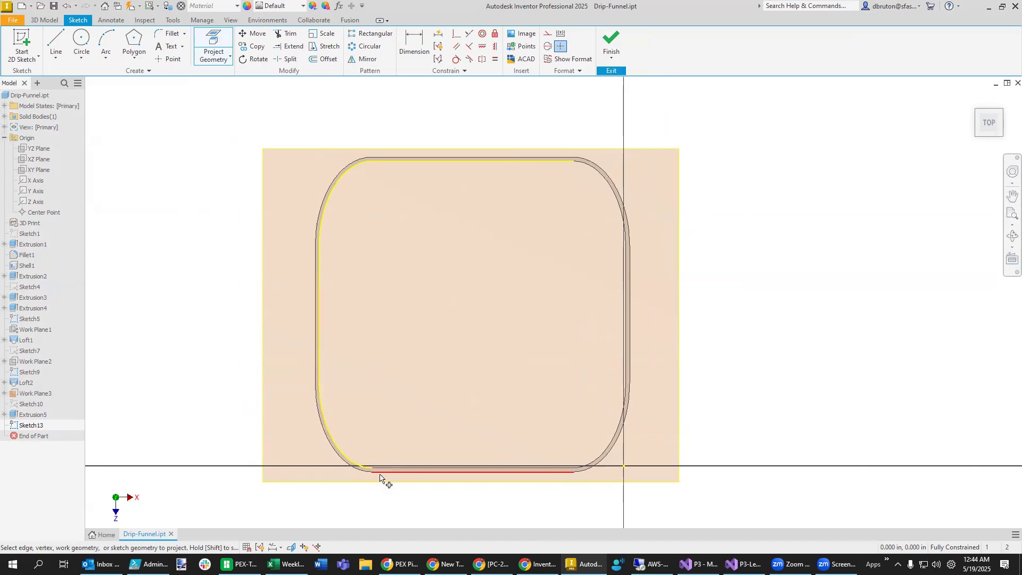
click(415, 472)
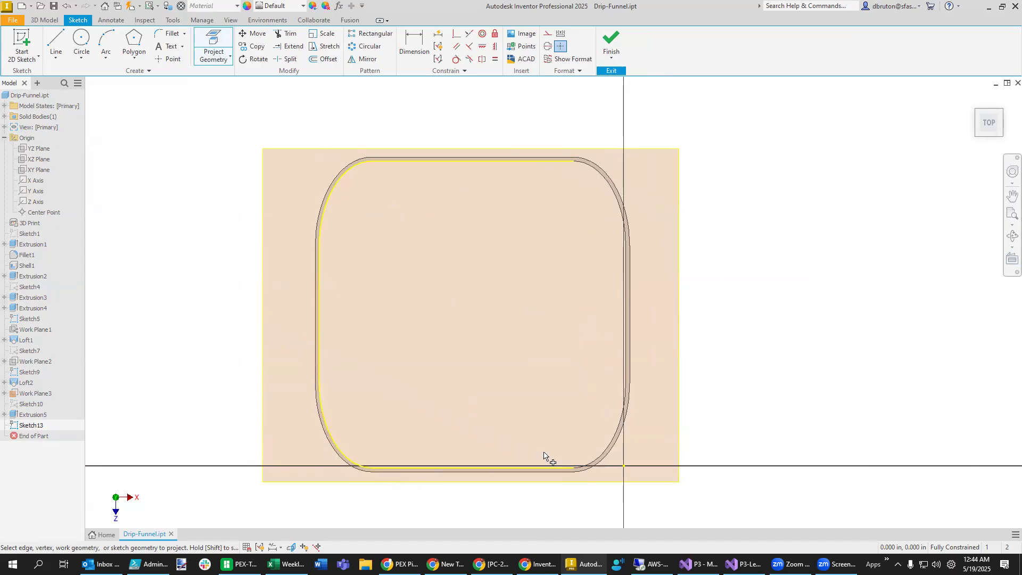
click(607, 449)
click(627, 319)
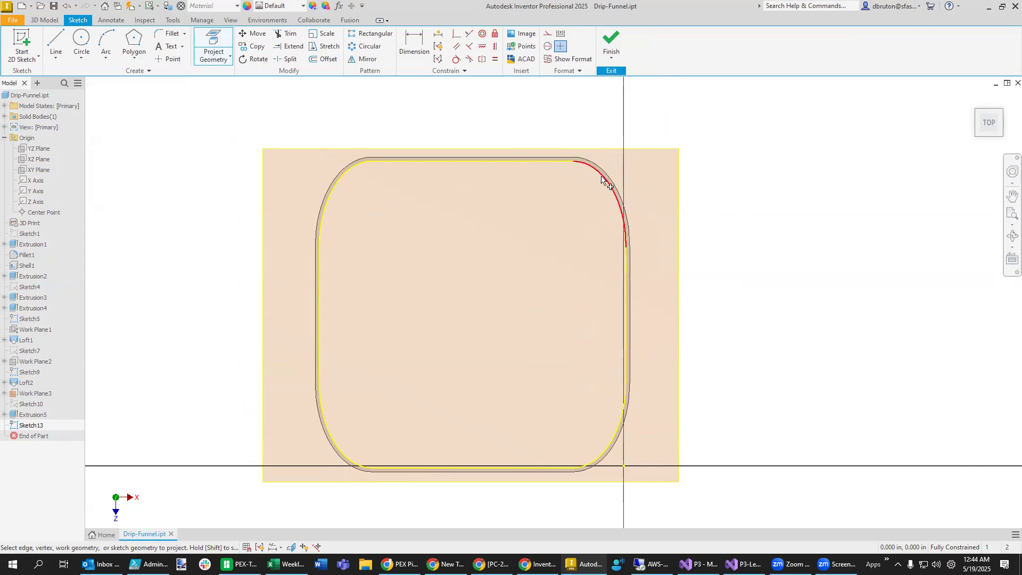
click(602, 179)
key(Escape)
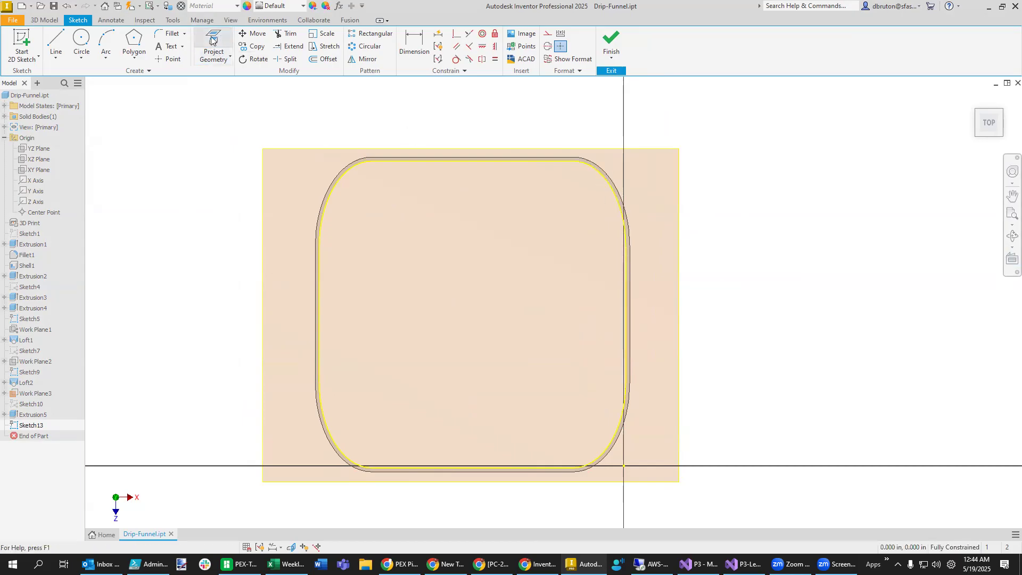
Draw a vertical construction line between the midpoints of the upper and lower straight edges of the rim's projected inner outline
click(211, 39)
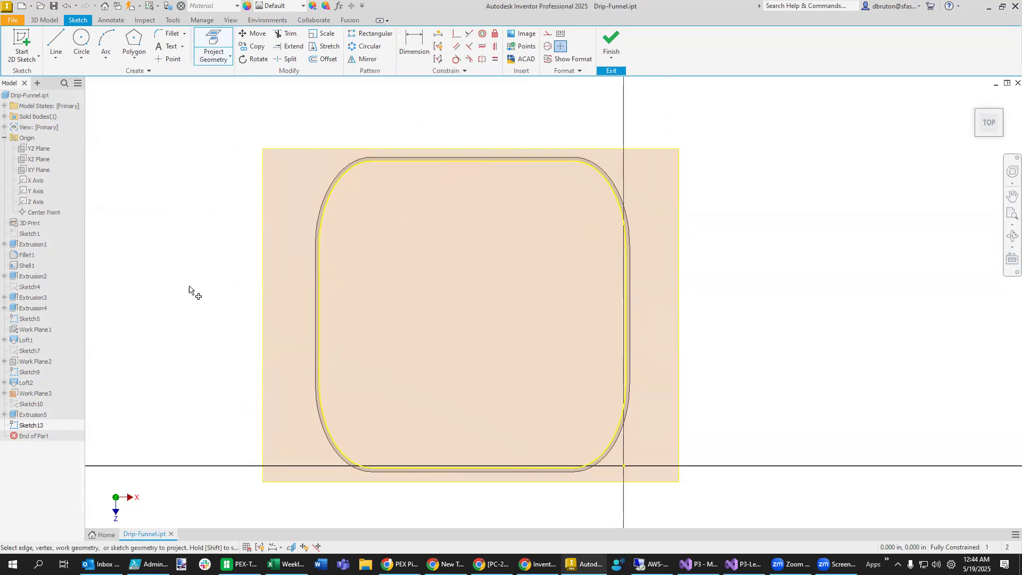
mouse_move(194, 292)
middle_down()
mouse_move(44, 230)
mouse_move(87, 267)
middle_up()
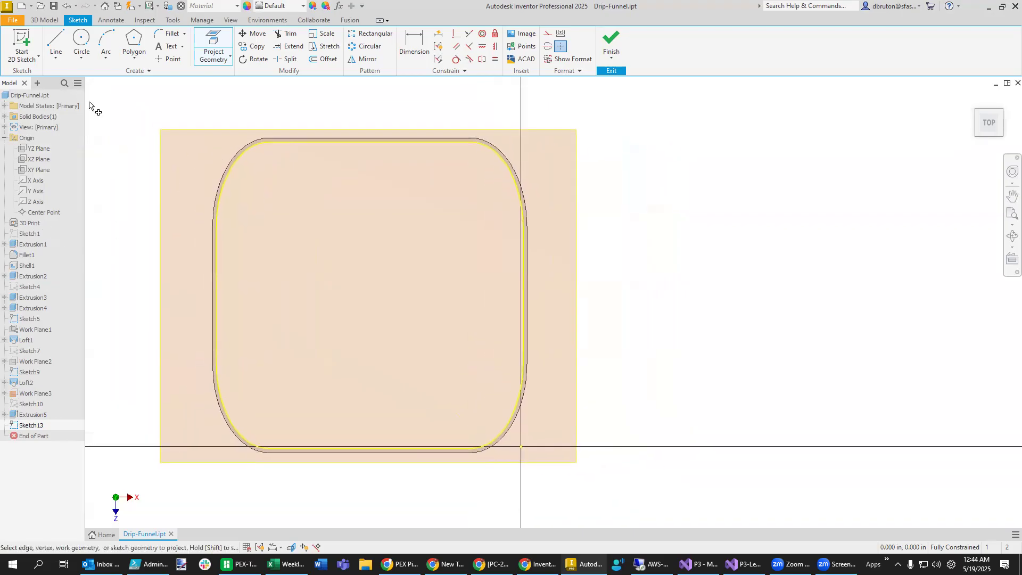
click(53, 39)
click(548, 33)
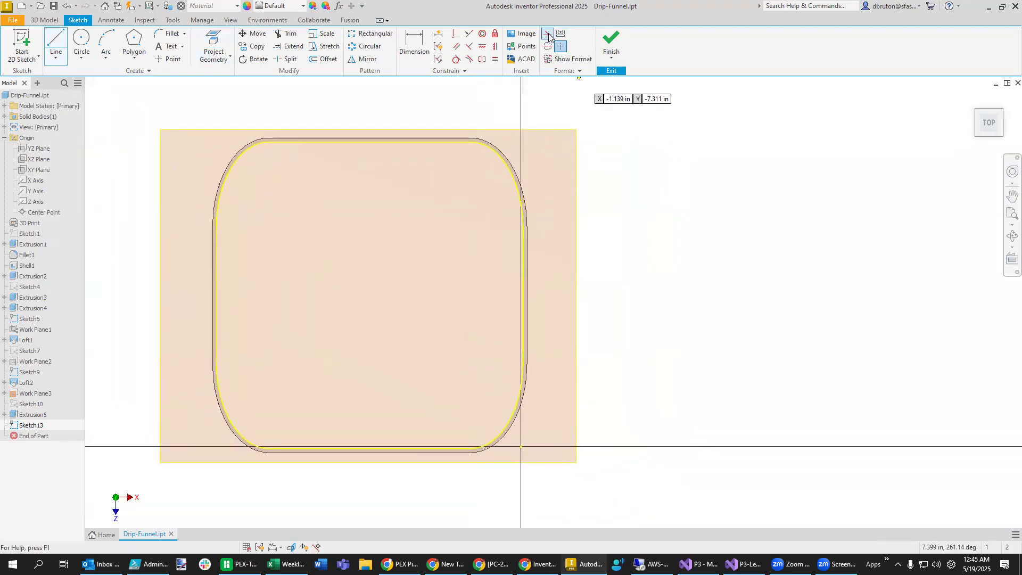
click(374, 144)
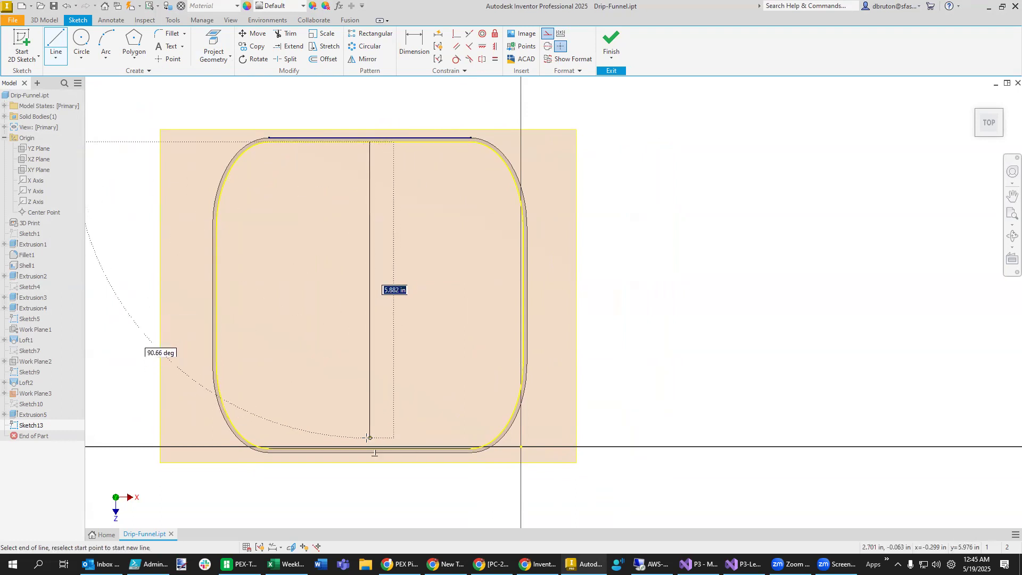
scroll(372, 455, up, 3)
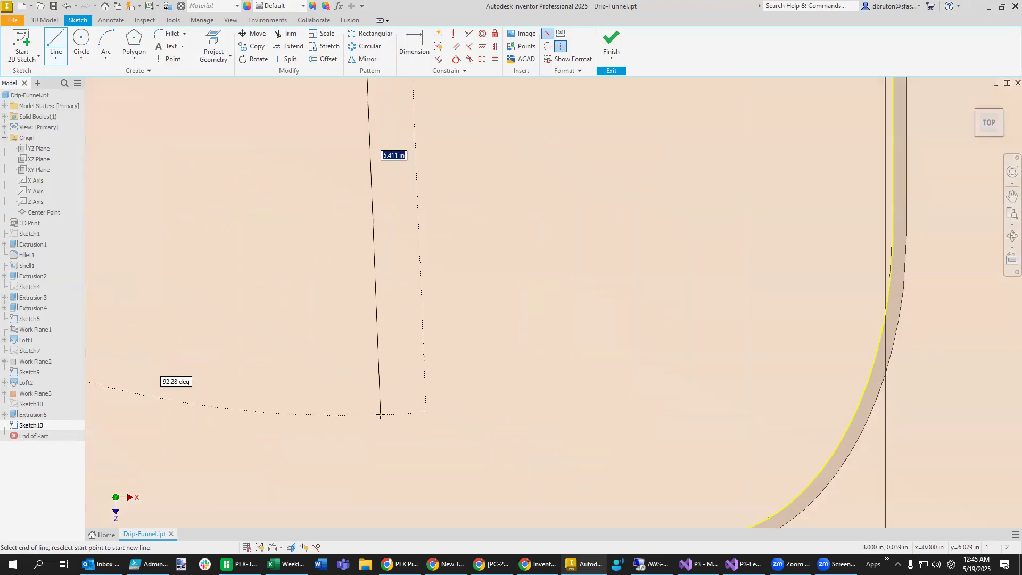
mouse_move(378, 467)
middle_down()
mouse_move(388, 429)
mouse_move(381, 354)
middle_up()
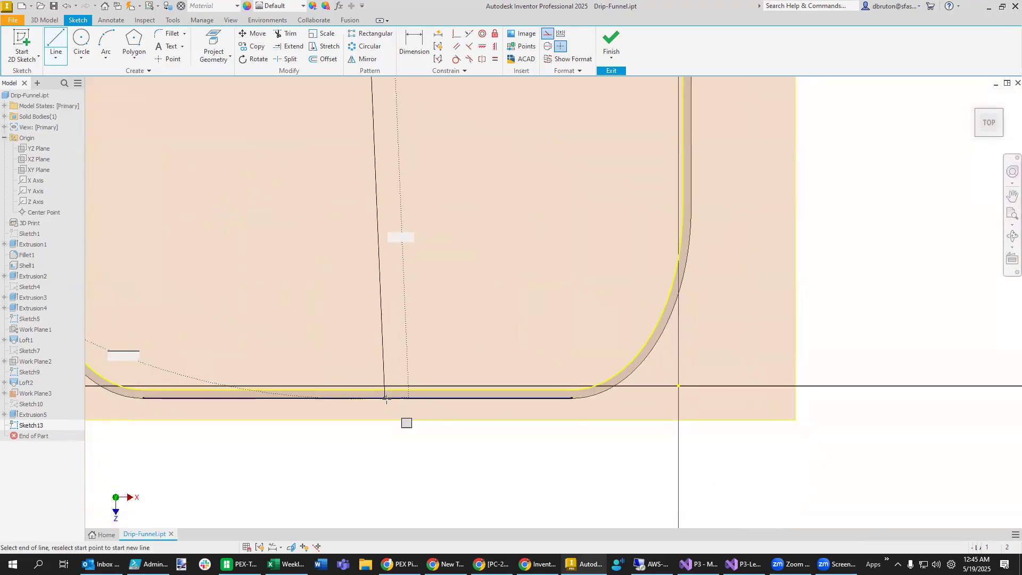
click(358, 390)
Draw a horizontal construction line between the midpoints of the outline's two vertical straight edges
scroll(394, 348, down, 4)
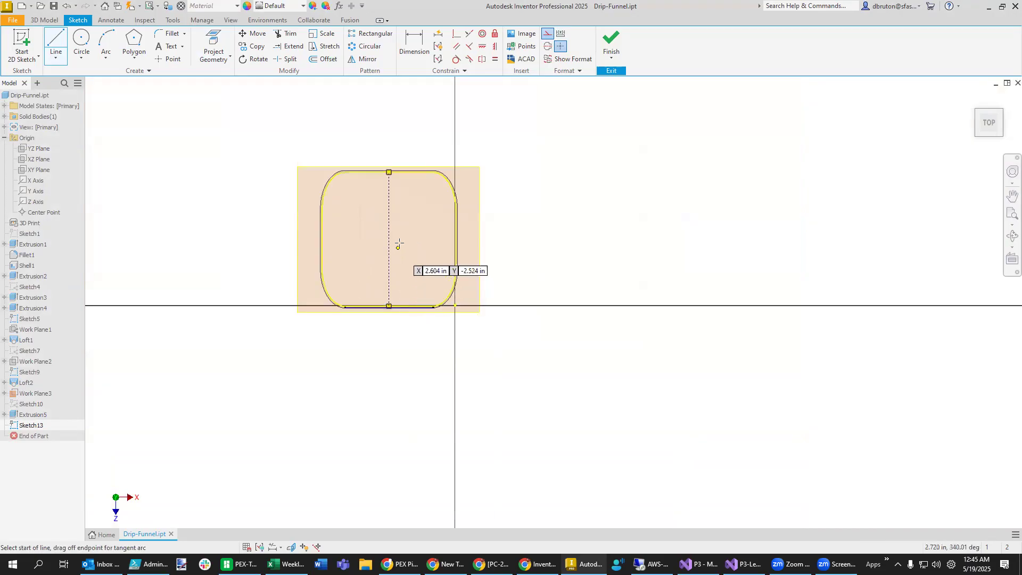
scroll(465, 246, down, 2)
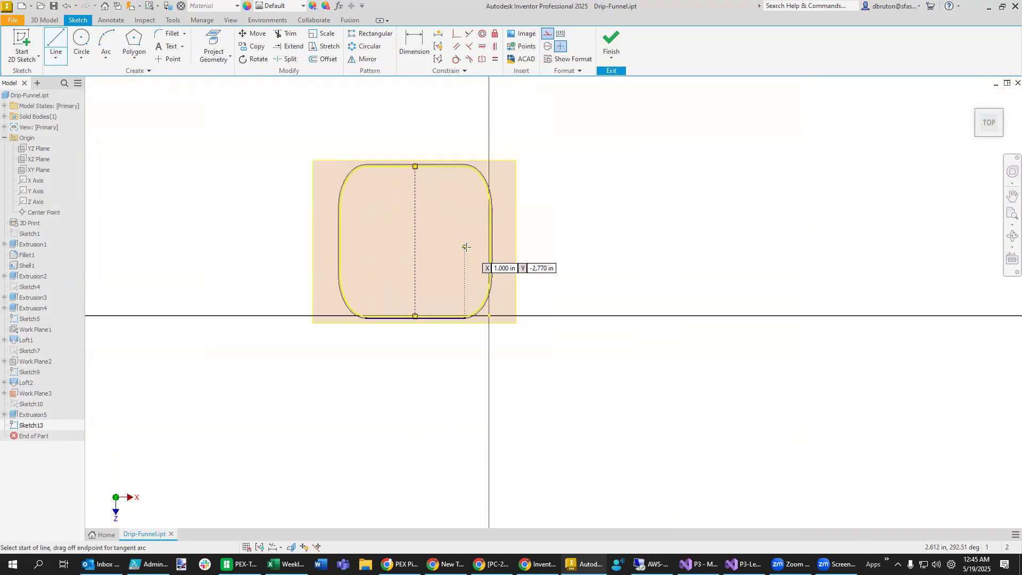
scroll(466, 247, up, 3)
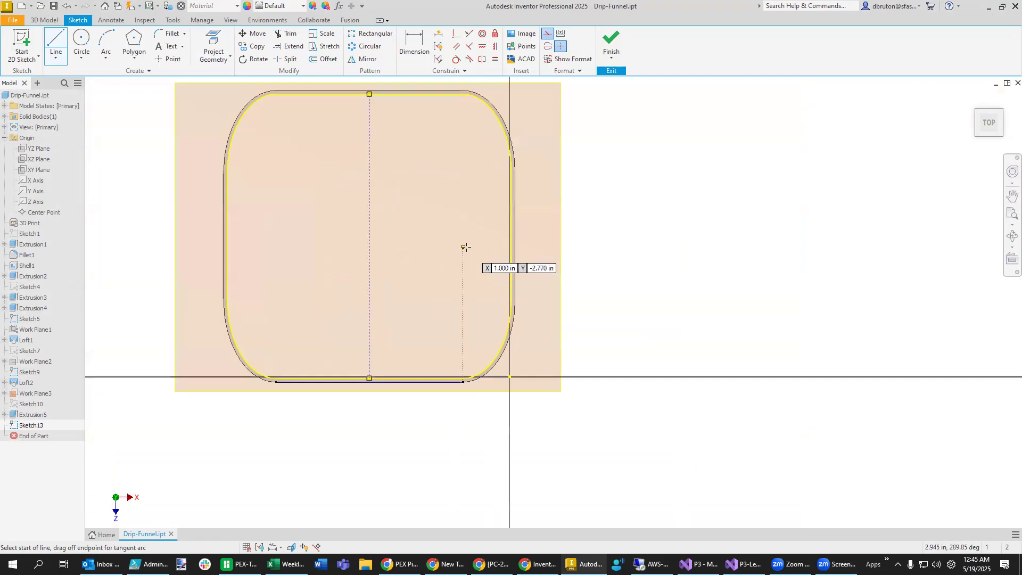
click(511, 236)
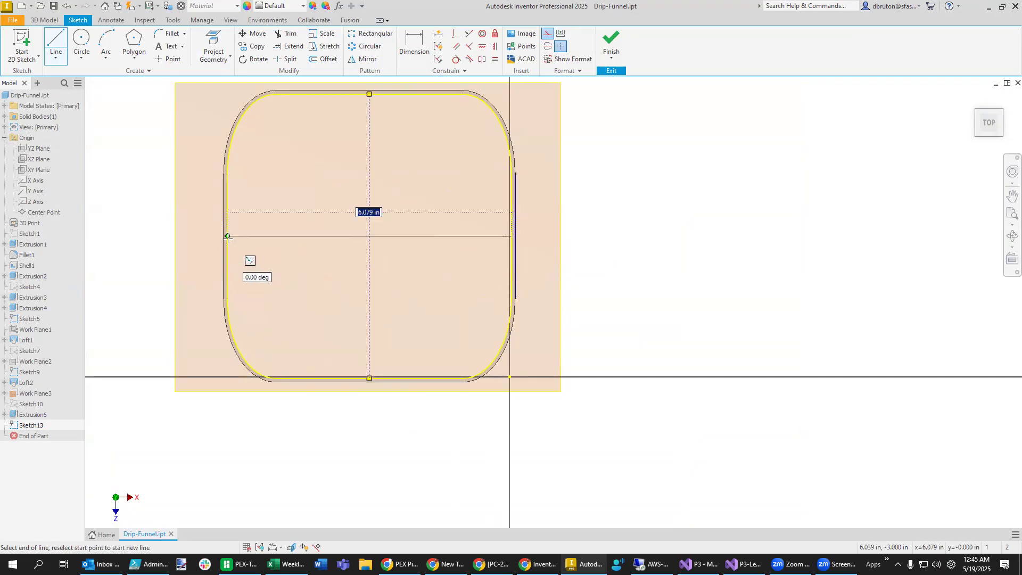
click(227, 236)
key(Escape)
Try to draw a hexagon in construction format, centred where the two construction lines cross, with a corner on the vertical line
key(y)
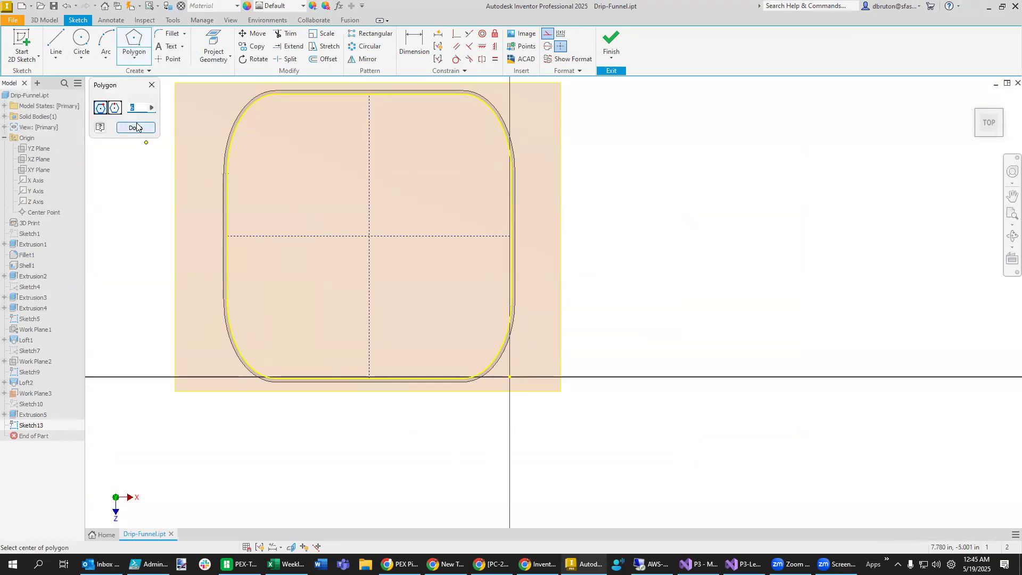
click(369, 236)
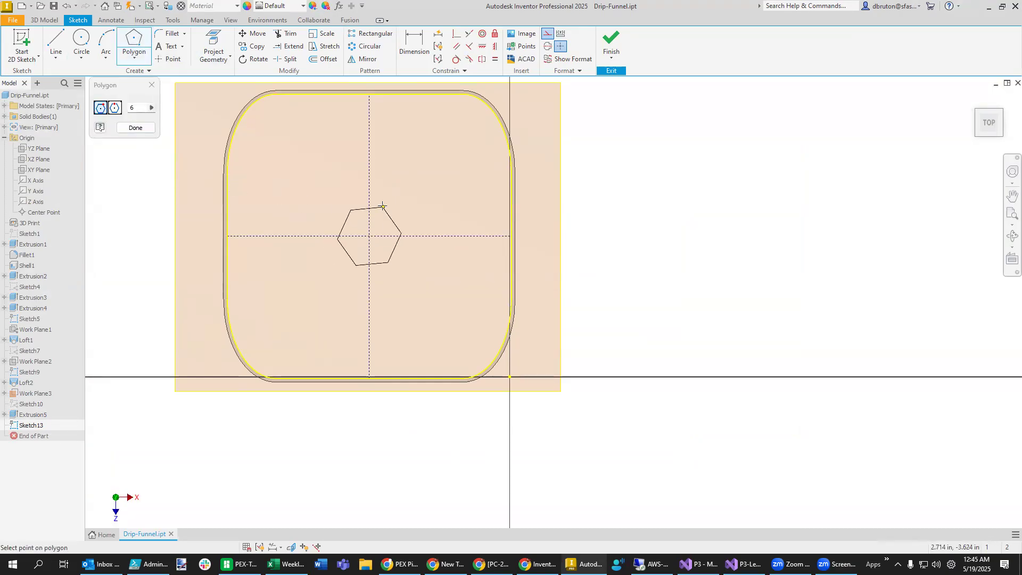
click(369, 199)
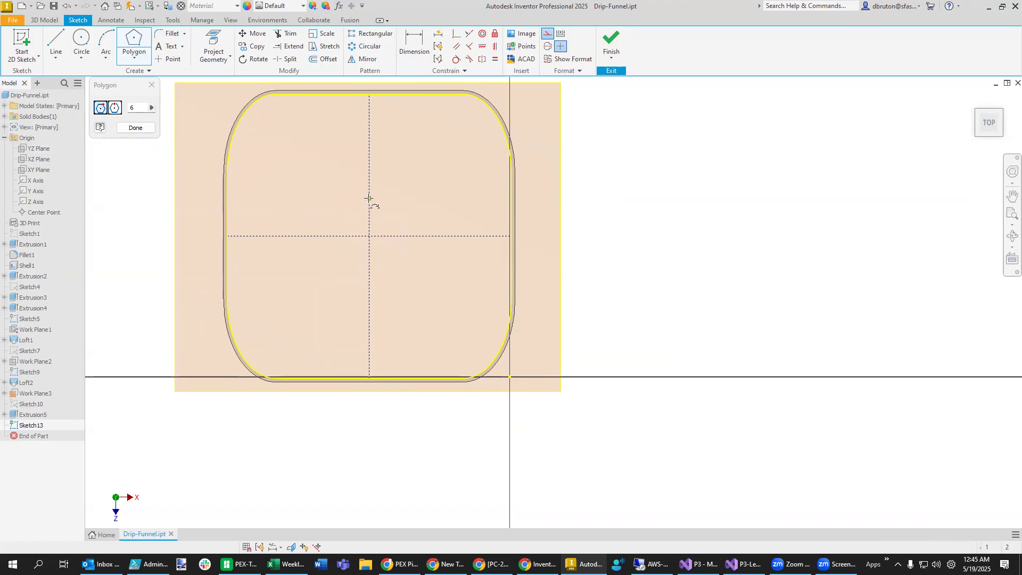
key(Escape)
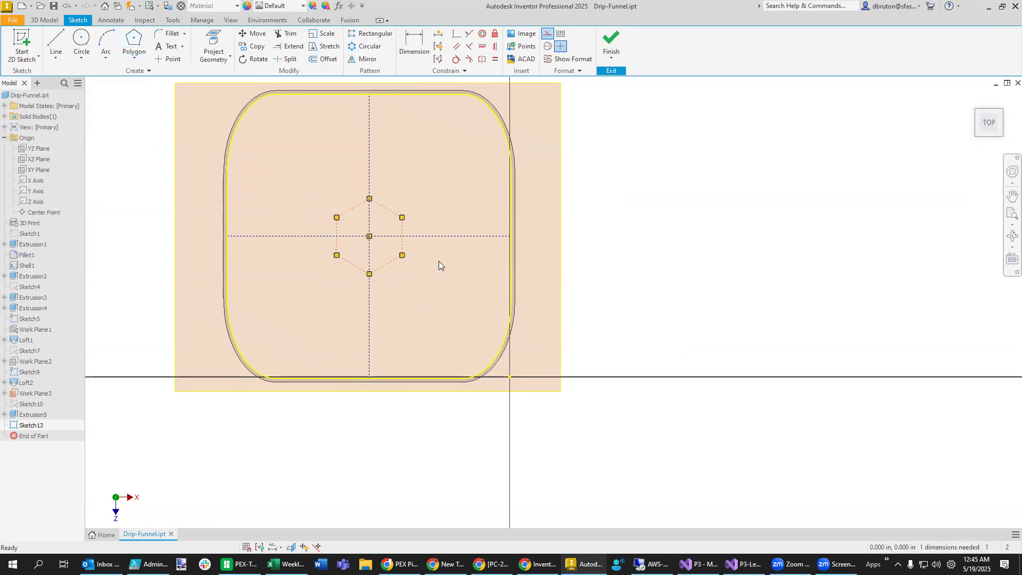
key(ctrl+z)
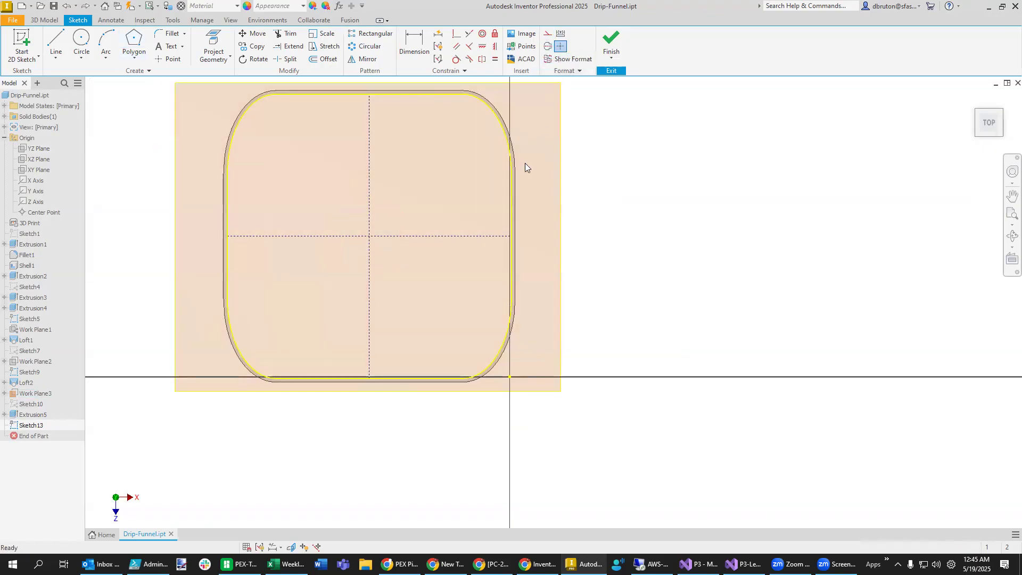
Draw a six-sided polygon in normal line format, centred on the crossing of the construction lines with a corner on the vertical line
click(134, 43)
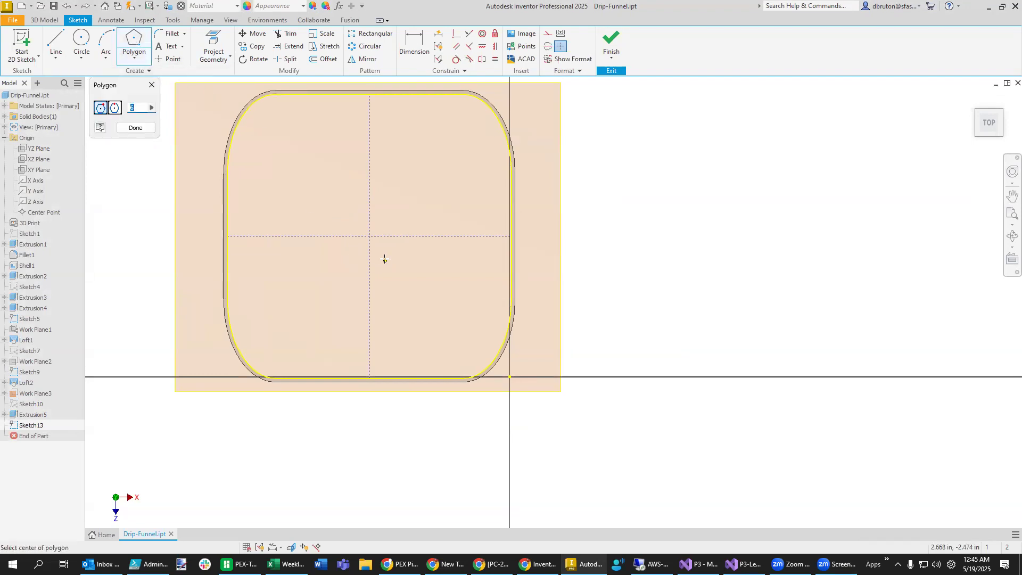
click(370, 237)
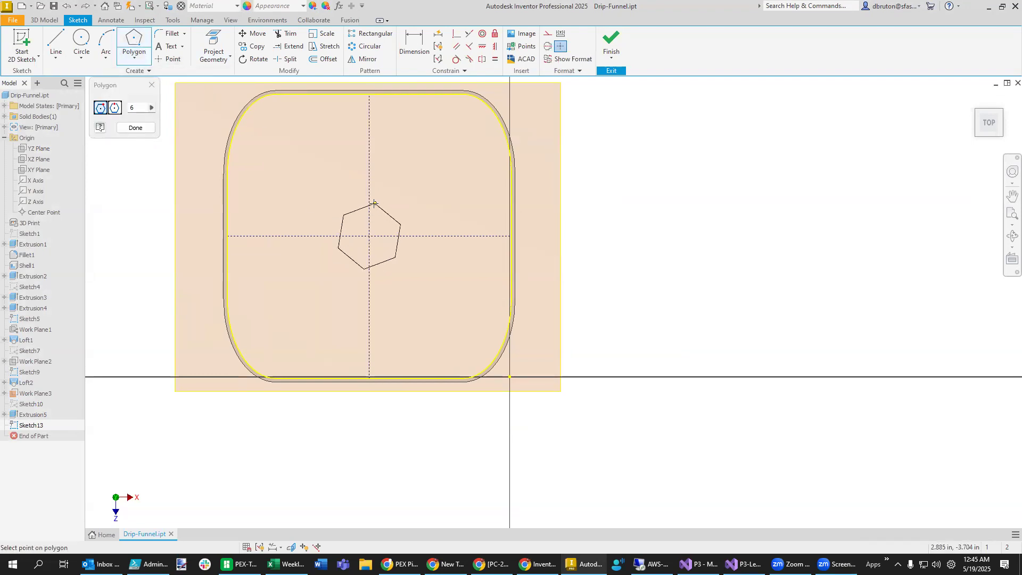
click(370, 206)
key(Escape)
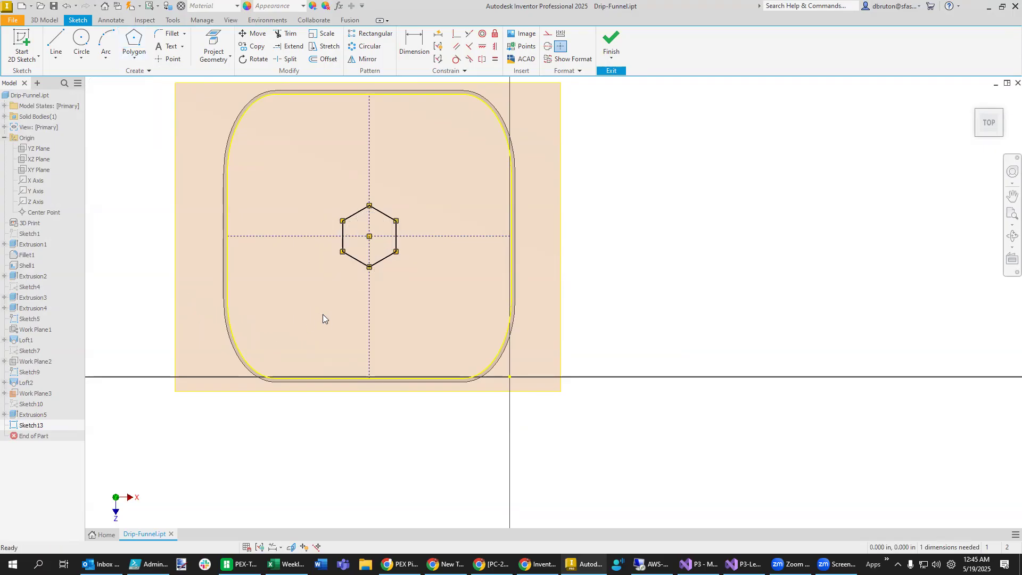
Dimension the hexagon across its parallel upper-right and lower-left sides, setting the distance to the parameter x
scroll(322, 314, down, 2)
scroll(373, 300, up, 3)
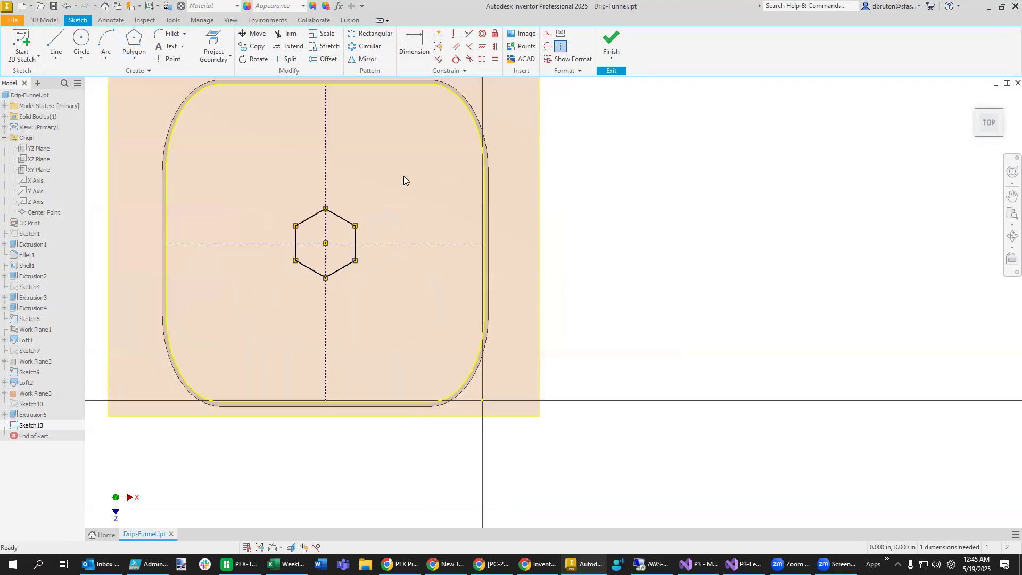
key(d)
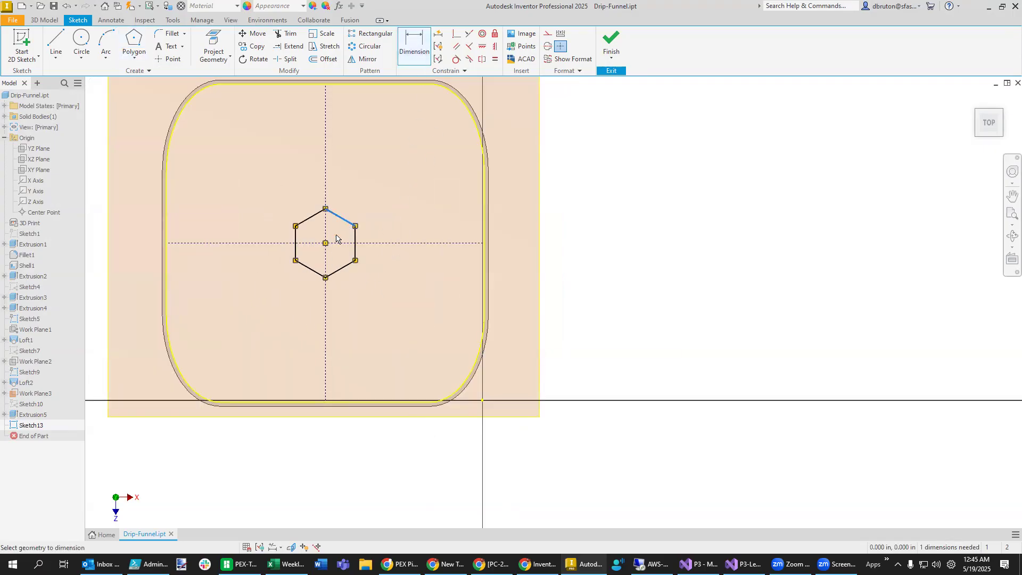
click(336, 238)
click(323, 272)
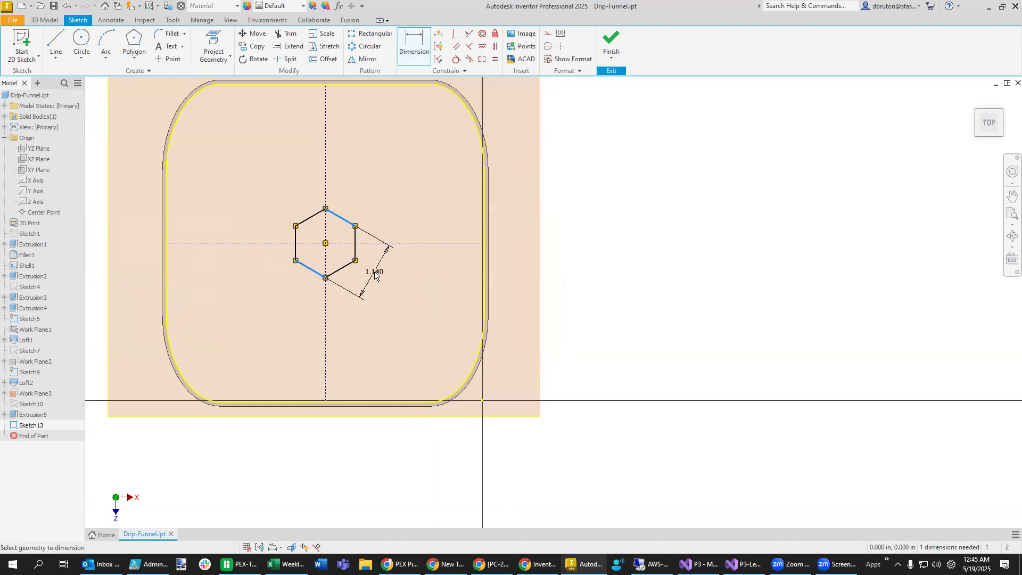
click(374, 274)
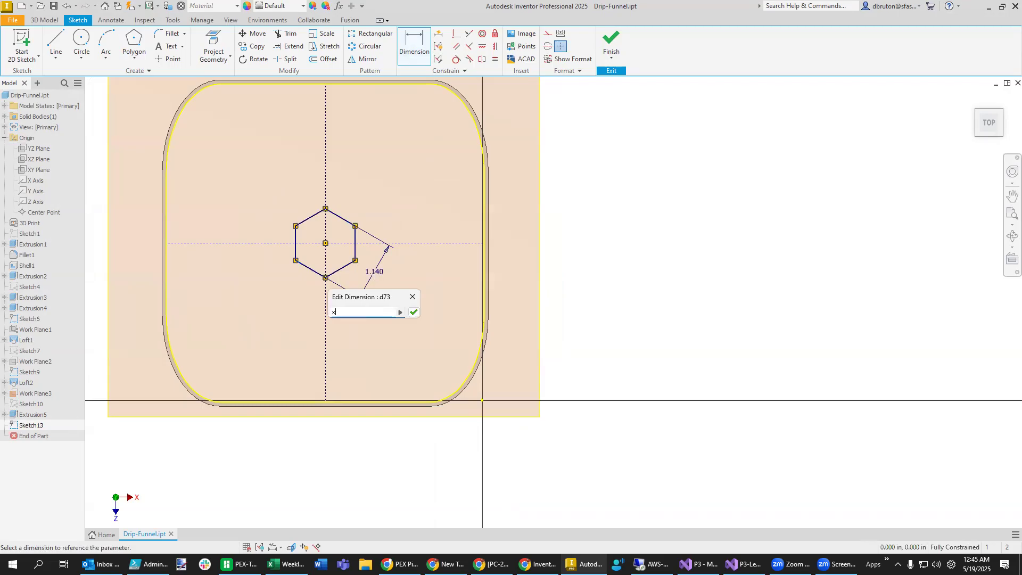
click(413, 312)
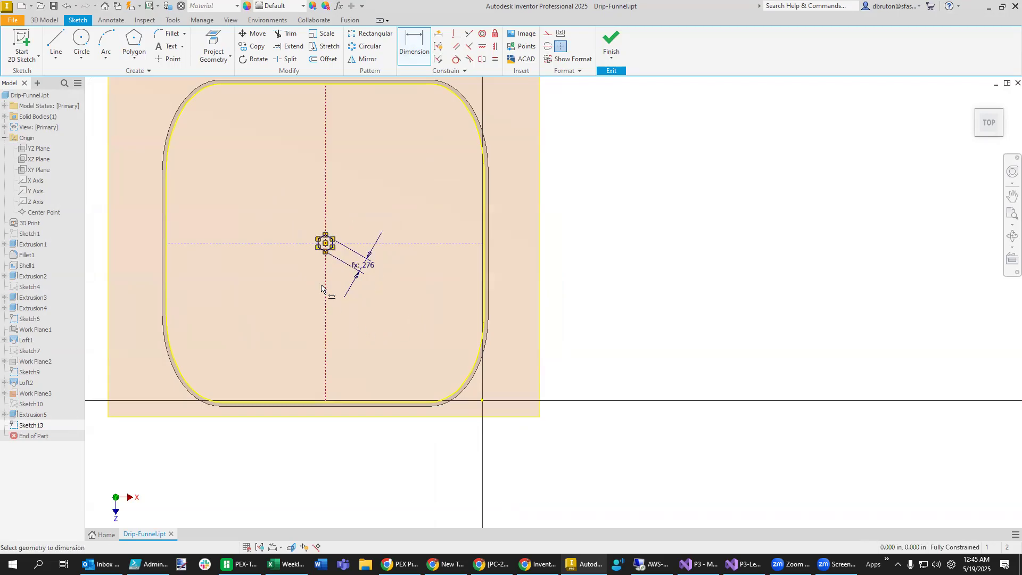
scroll(321, 280, down, 2)
scroll(322, 290, up, 5)
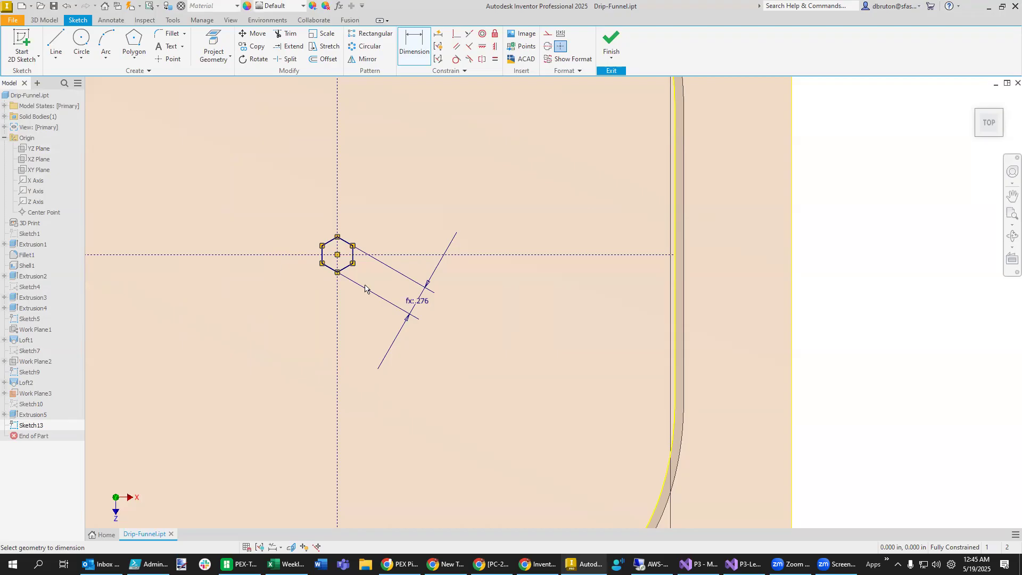
mouse_move(796, 425)
shift+middle_down()
mouse_move(842, 404)
mouse_move(887, 349)
mouse_move(866, 365)
shift+middle_up()
scroll(812, 365, up, 3)
mouse_move(433, 250)
middle_down()
mouse_move(398, 322)
mouse_move(404, 372)
middle_up()
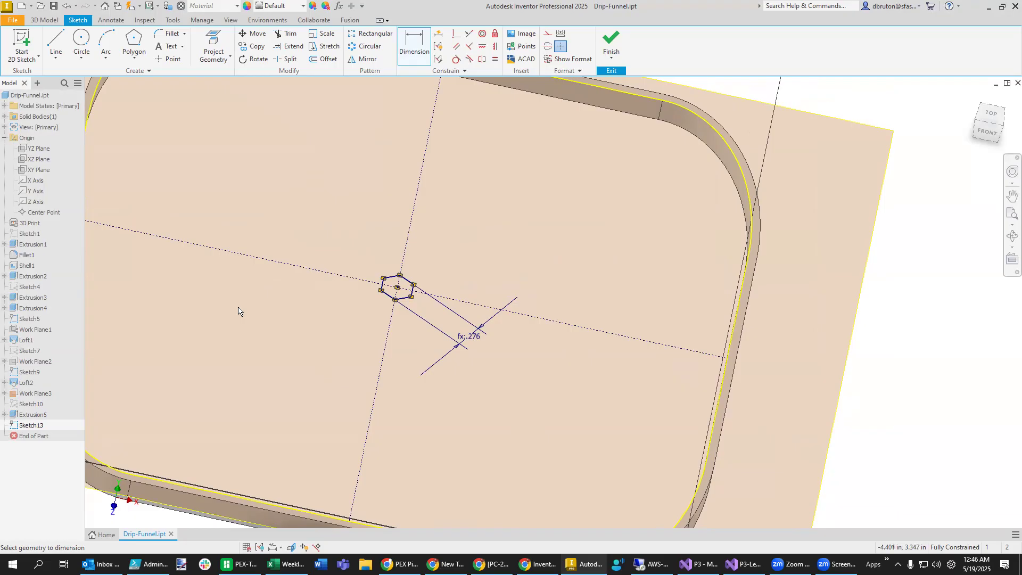
click(372, 35)
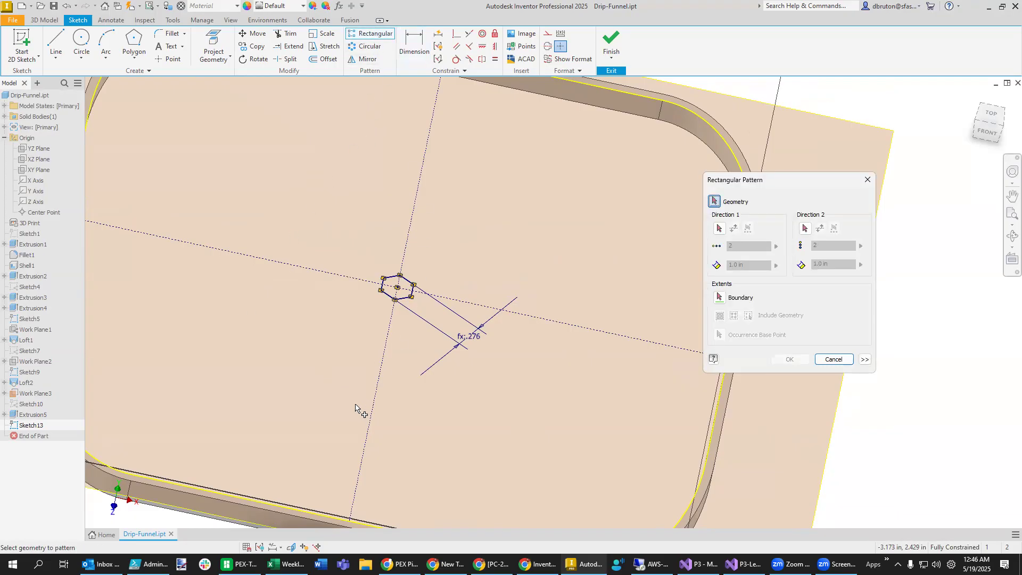
key(Escape)
Draw a construction line from the hexagon's centre to the midpoint of its upper-right side
scroll(368, 323, up, 5)
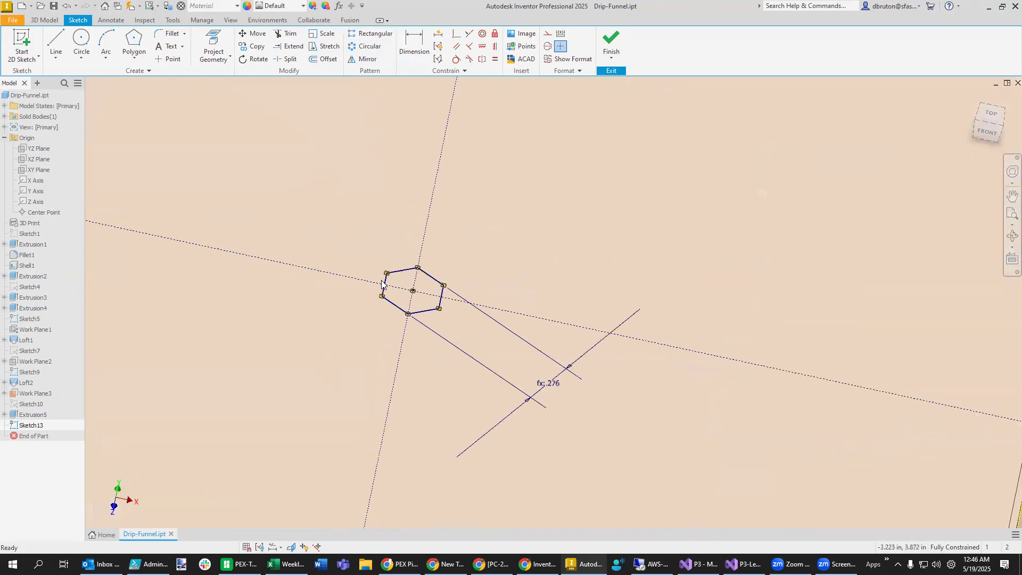
shift+middle_drag(433, 410, 423, 459)
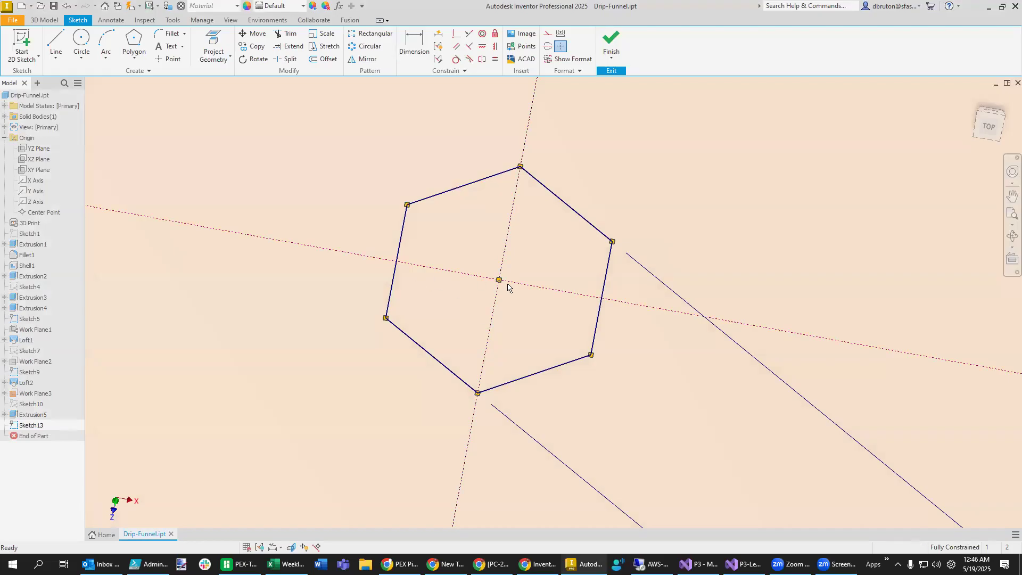
click(548, 34)
click(56, 41)
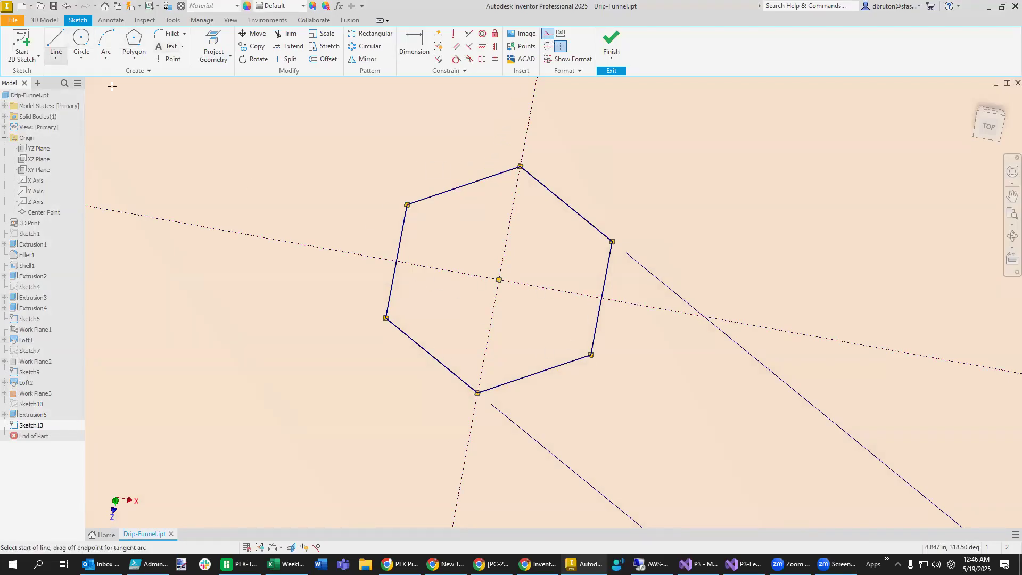
click(499, 280)
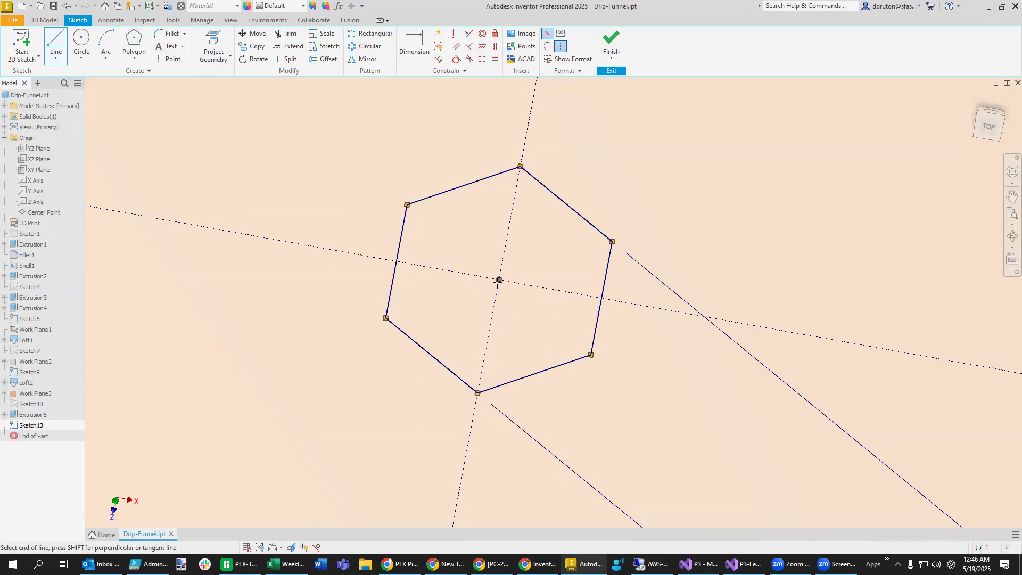
click(567, 205)
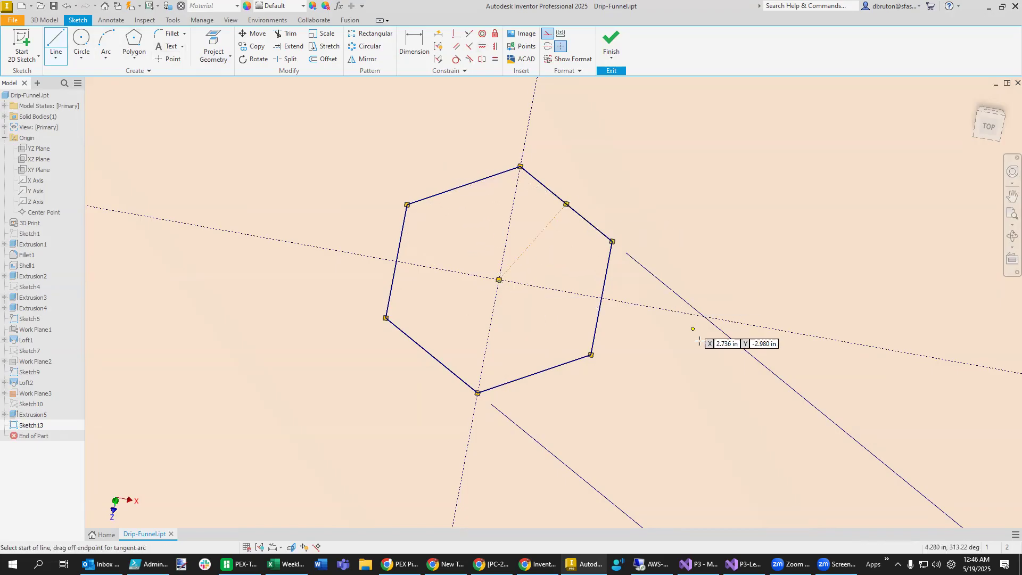
key(Escape)
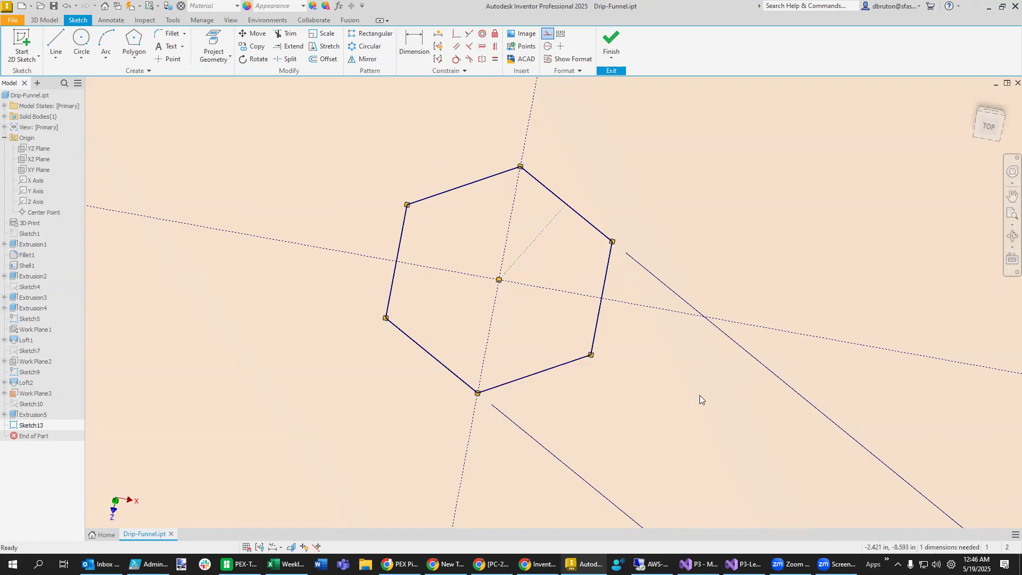
click(371, 35)
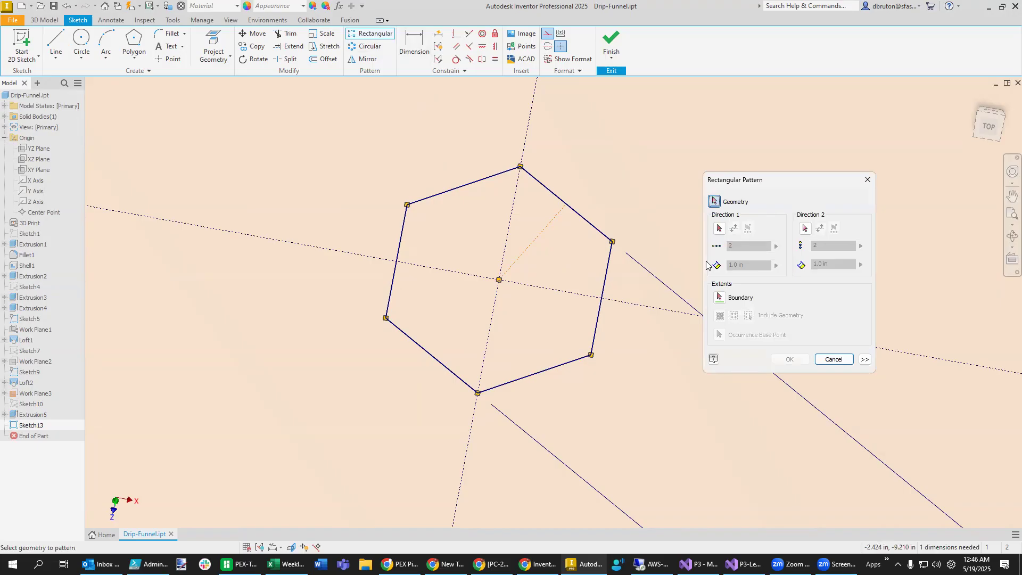
drag(370, 155, 629, 429)
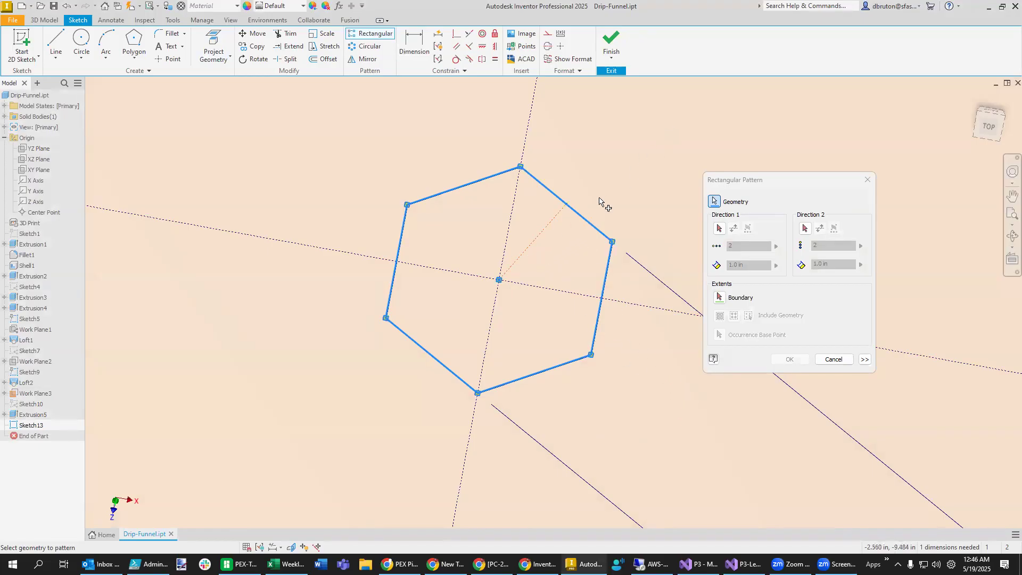
click(720, 227)
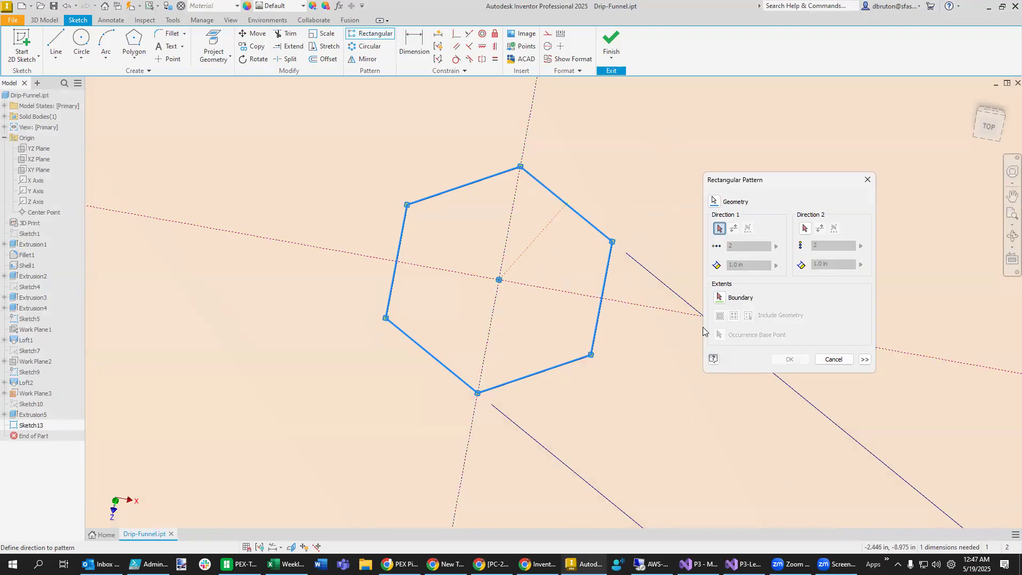
click(834, 361)
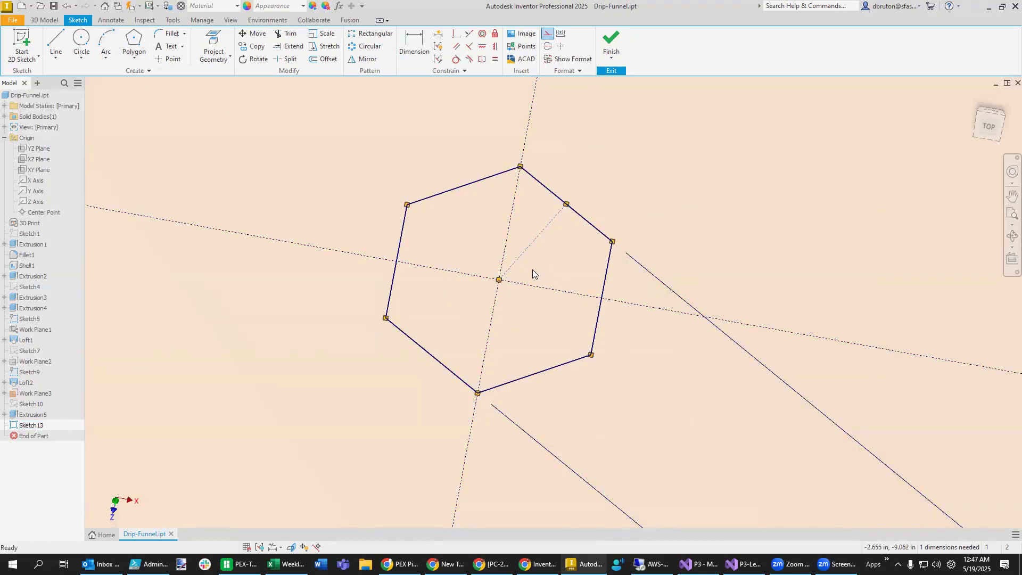
Change the centre-to-midpoint line to normal format and use it as the first direction of a rectangular pattern of the hexagon only
click(548, 33)
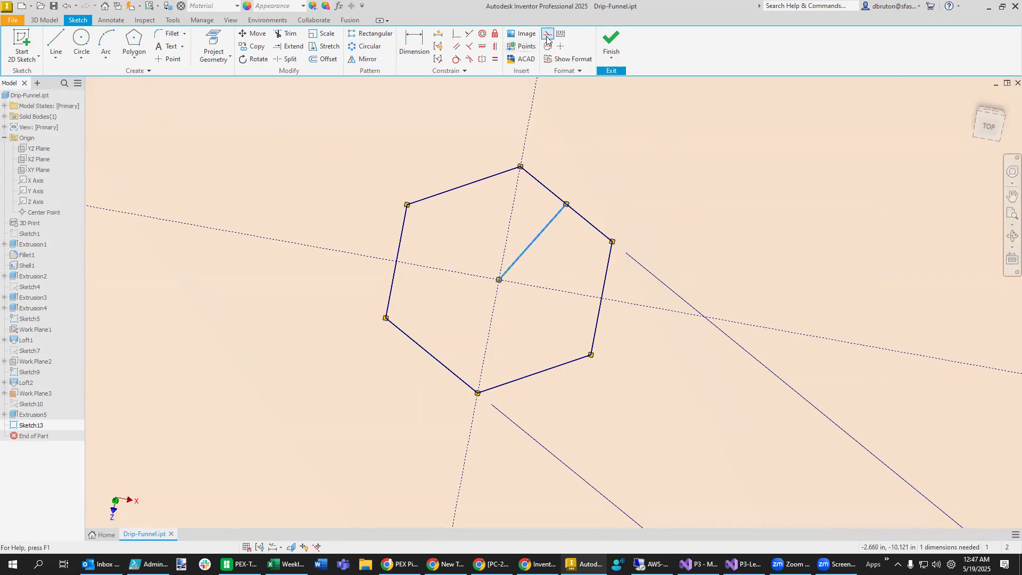
click(707, 403)
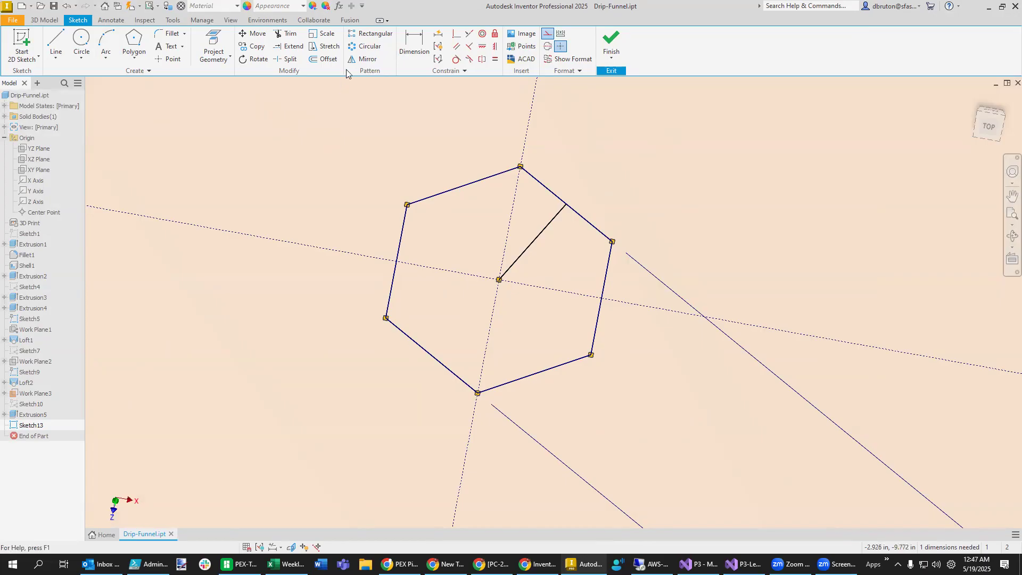
click(370, 33)
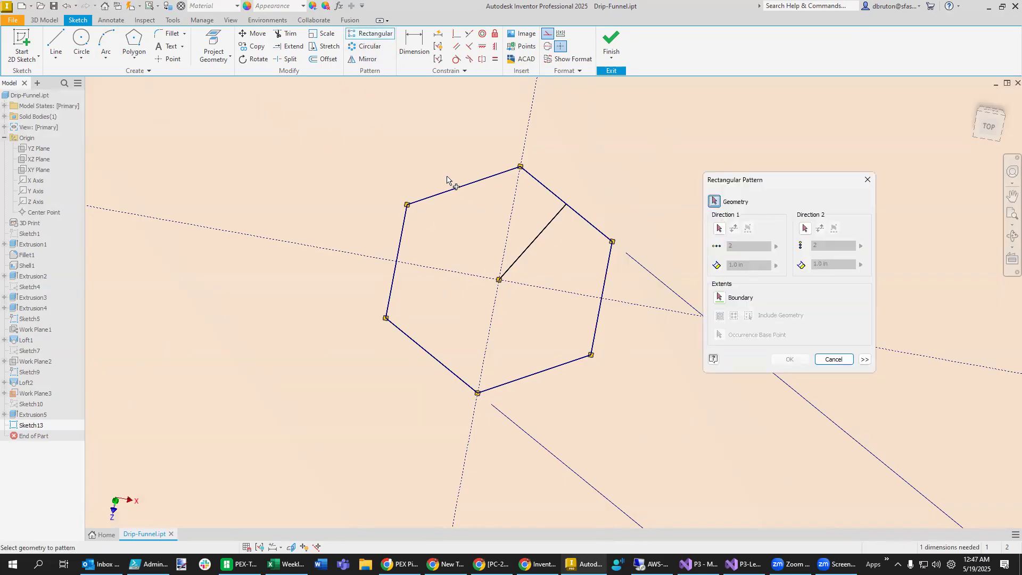
drag(370, 150, 640, 413)
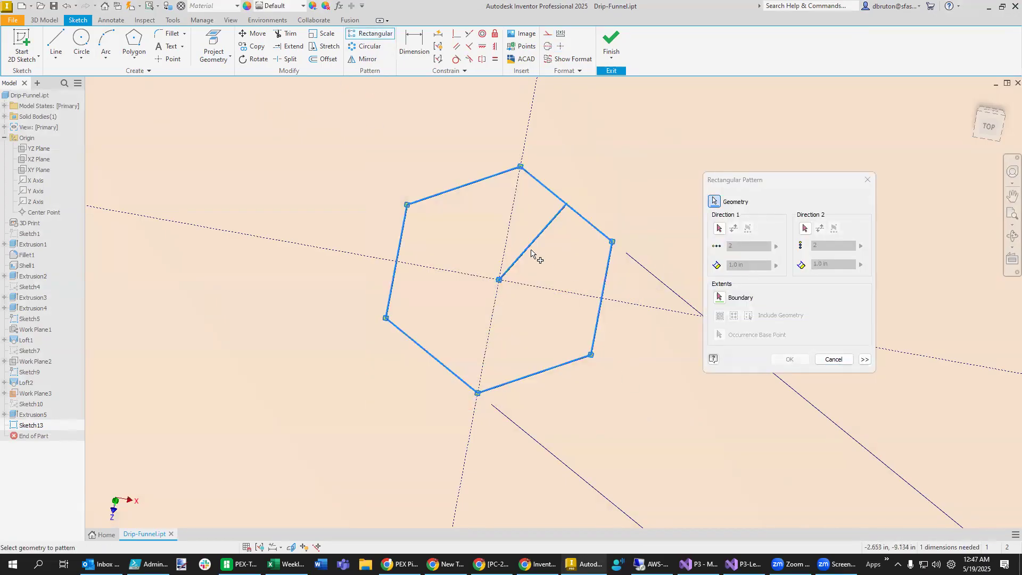
ctrl+click(551, 221)
click(719, 228)
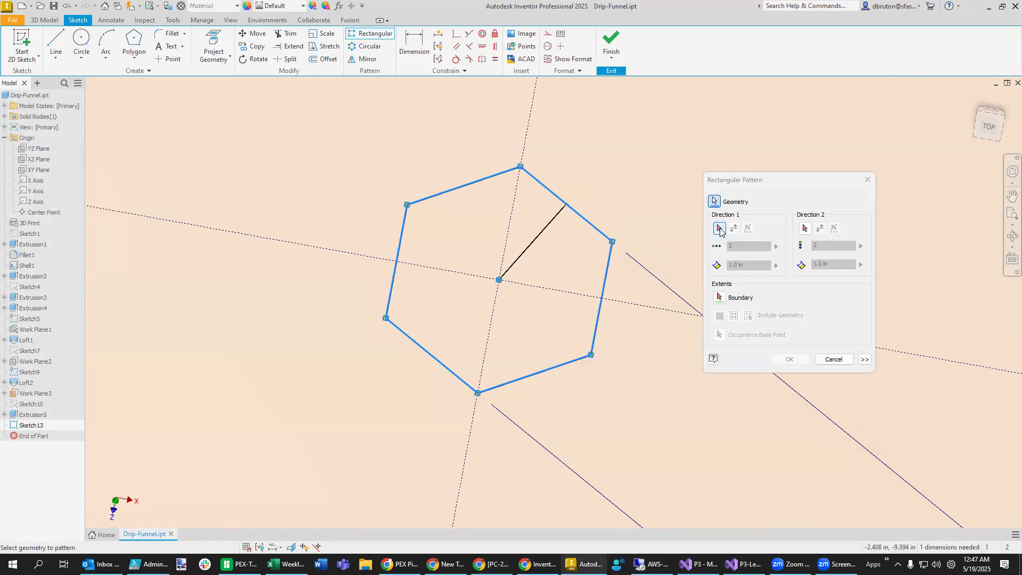
click(540, 233)
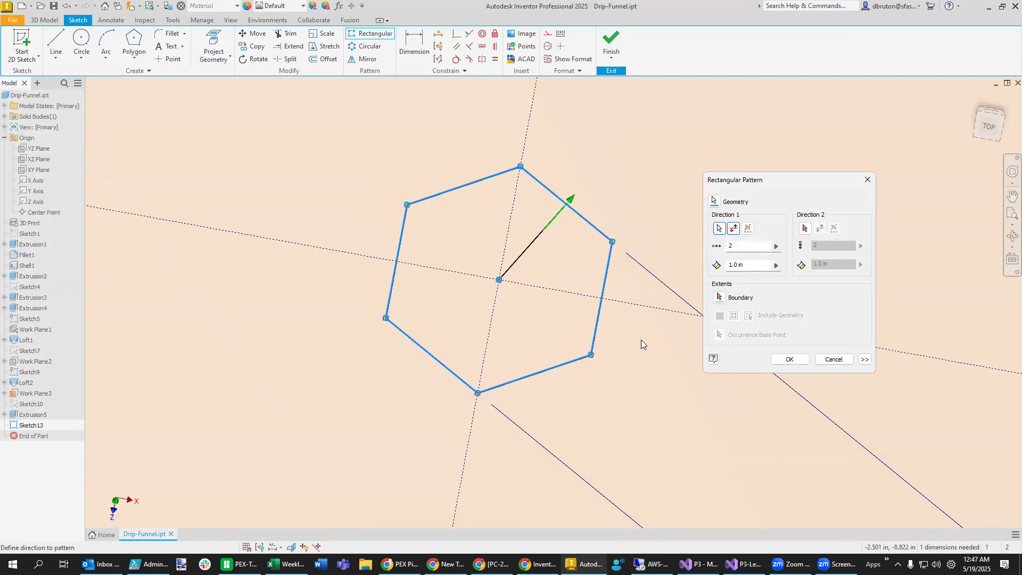
Set the pattern's first direction to a spacing of x+t and 22 occurrences, distributed to both sides of the original hexagon
click(748, 265)
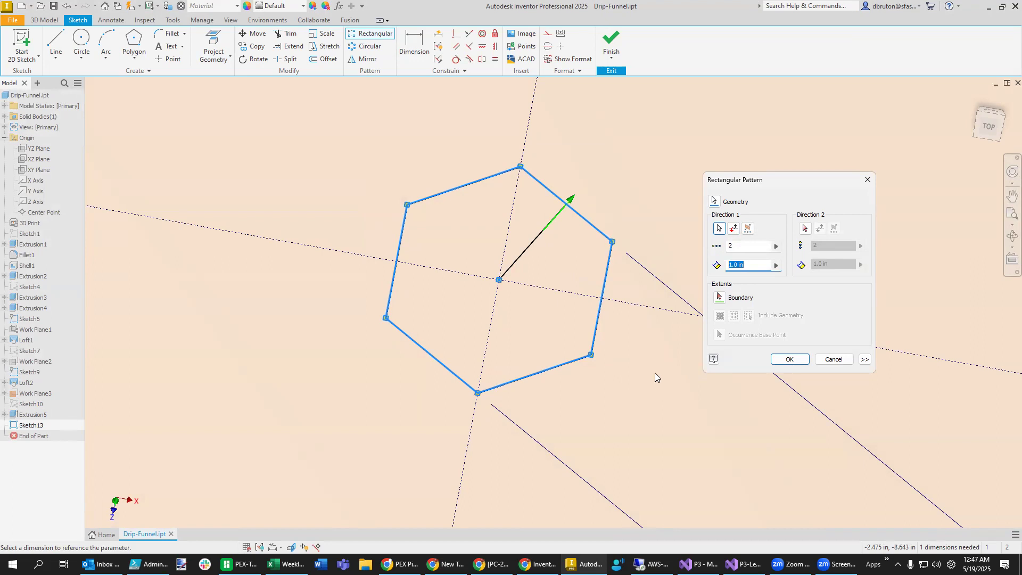
text(x)
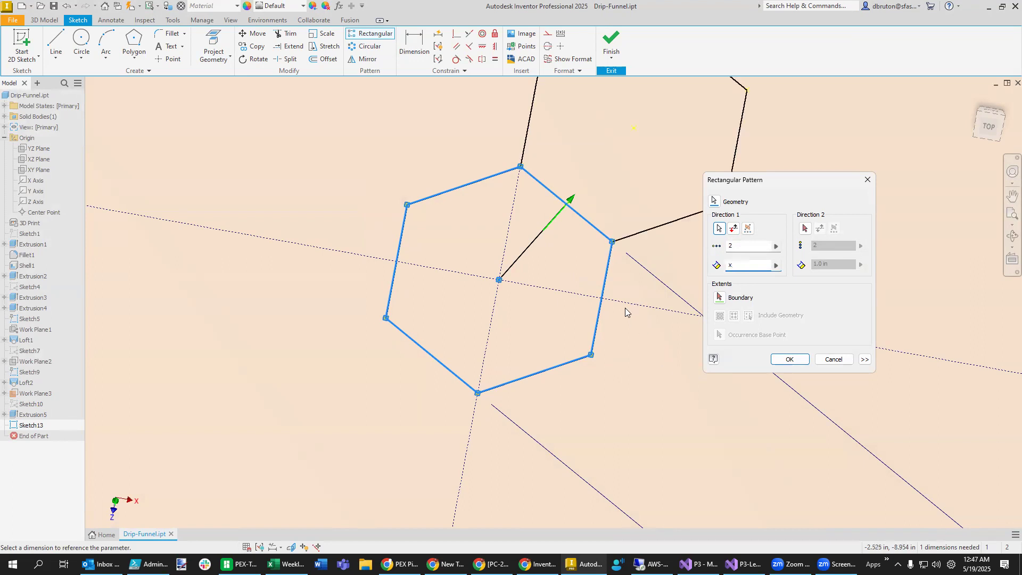
scroll(667, 225, down, 4)
middle_drag(667, 226, 623, 284)
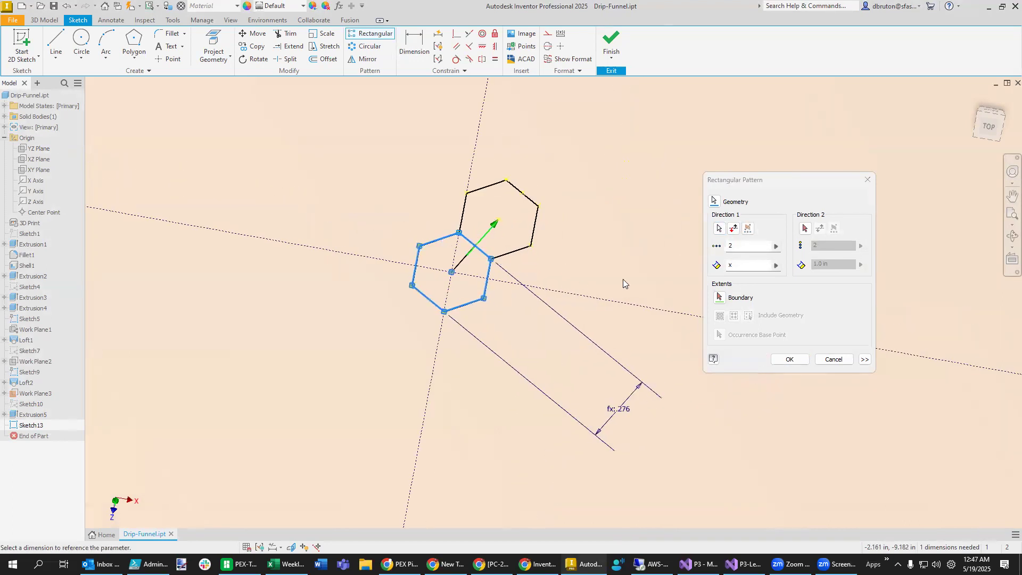
click(742, 265)
text(+t)
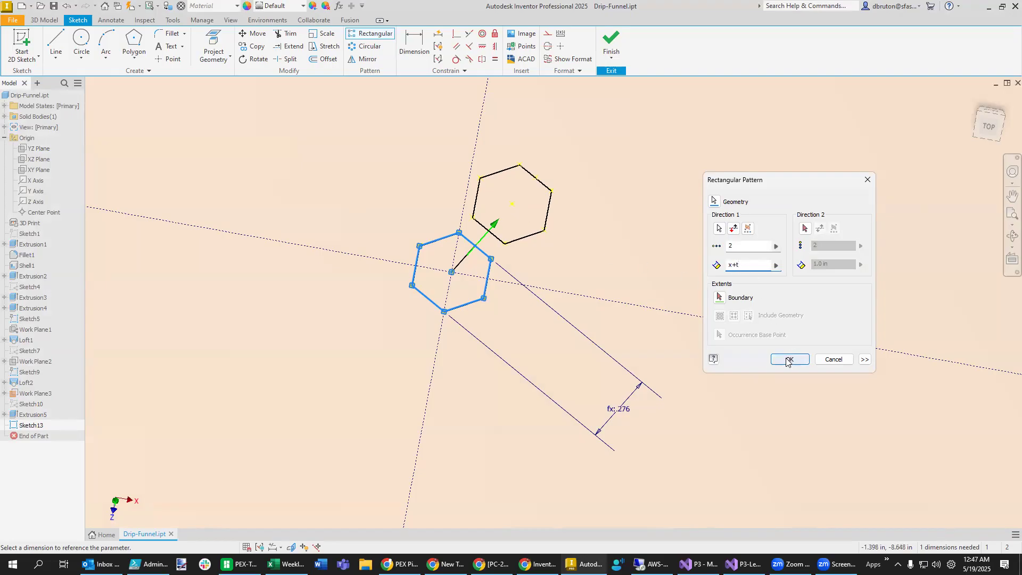
key(shift+Tab)
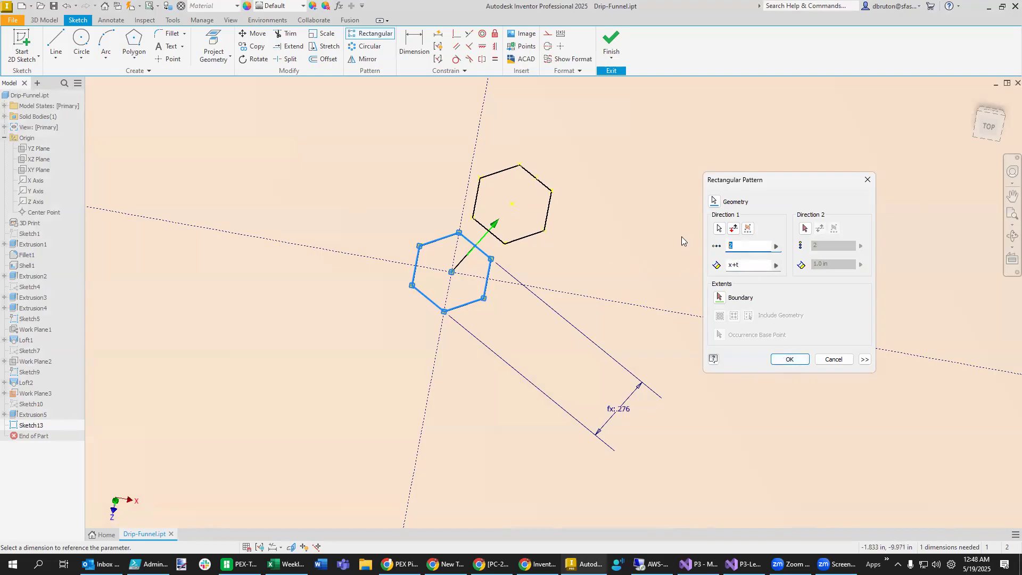
text(22)
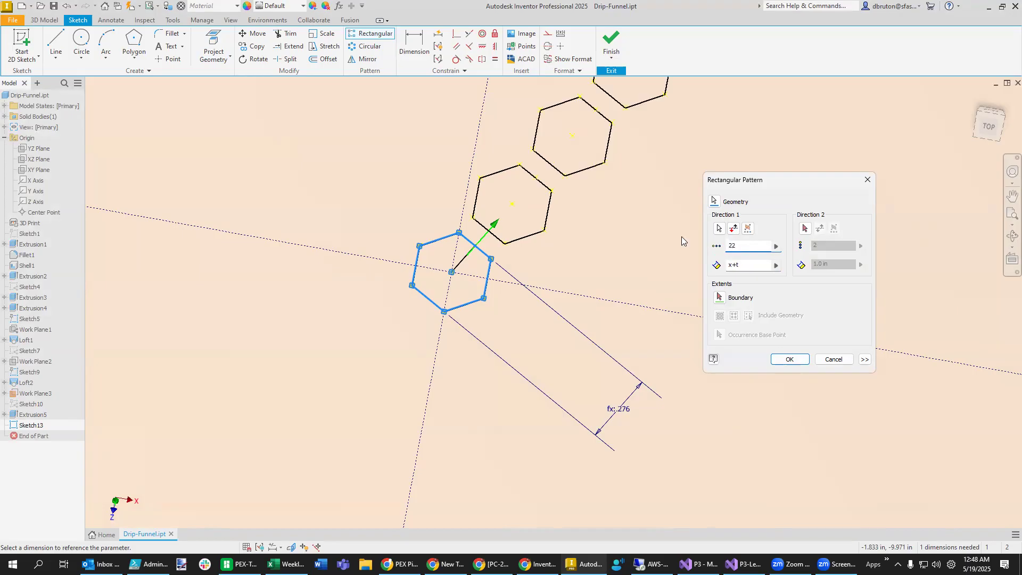
click(748, 228)
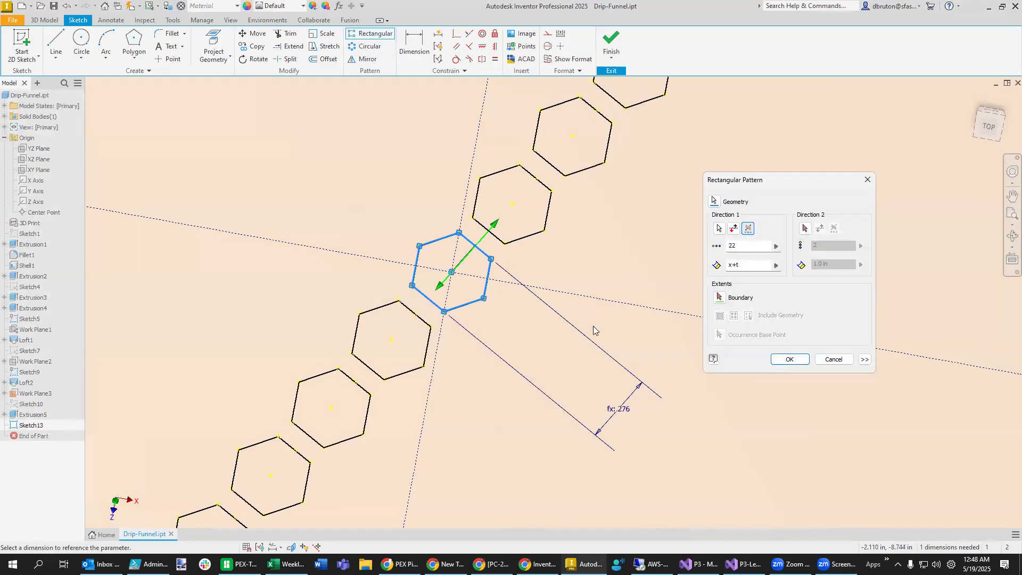
Use the horizontal construction line through the hexagon's centre as the pattern's second direction, with a spacing of x+t
scroll(593, 330, up, 10)
middle_drag(541, 406, 457, 410)
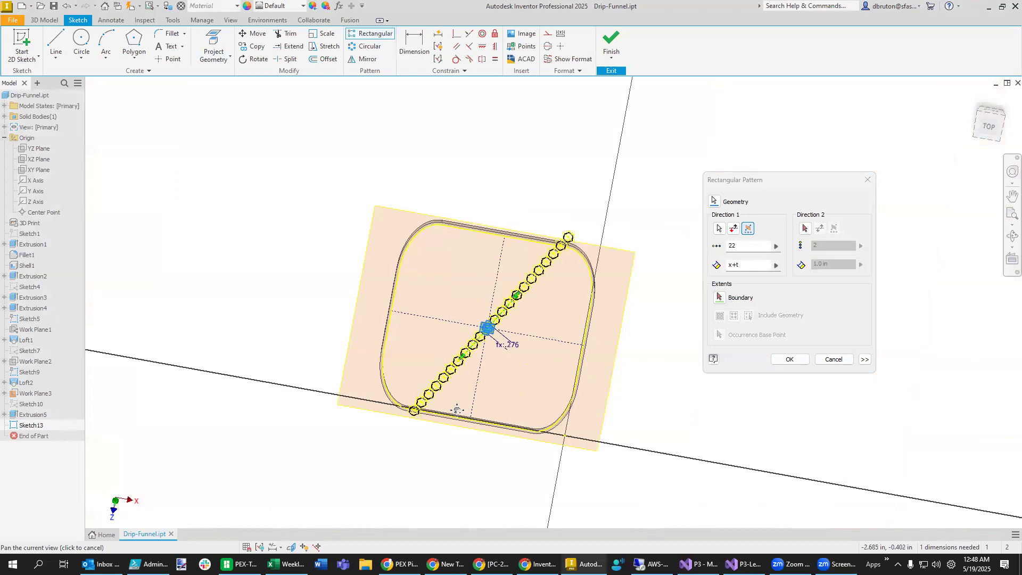
scroll(407, 344, up, 3)
scroll(403, 352, down, 6)
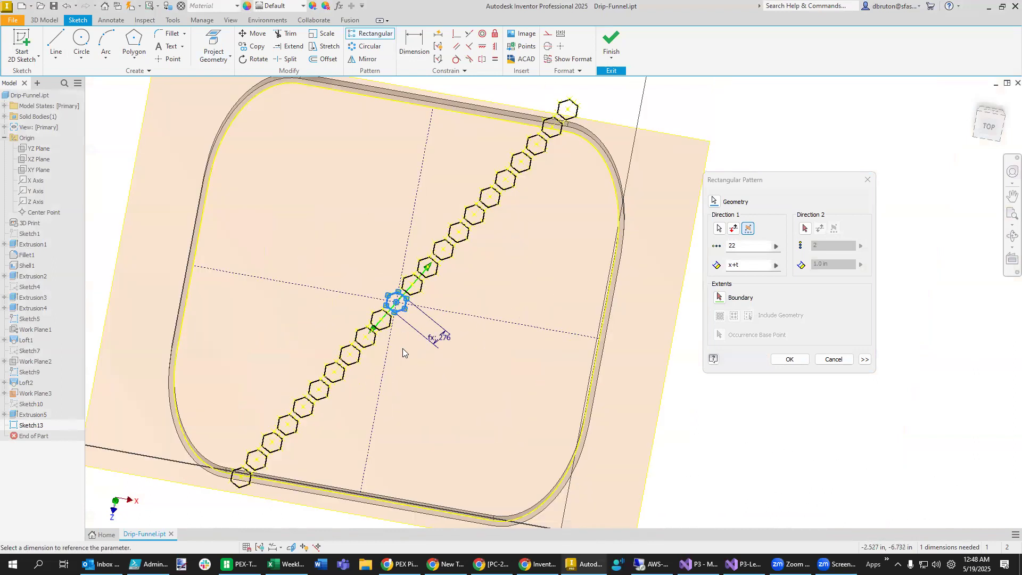
scroll(408, 338, down, 4)
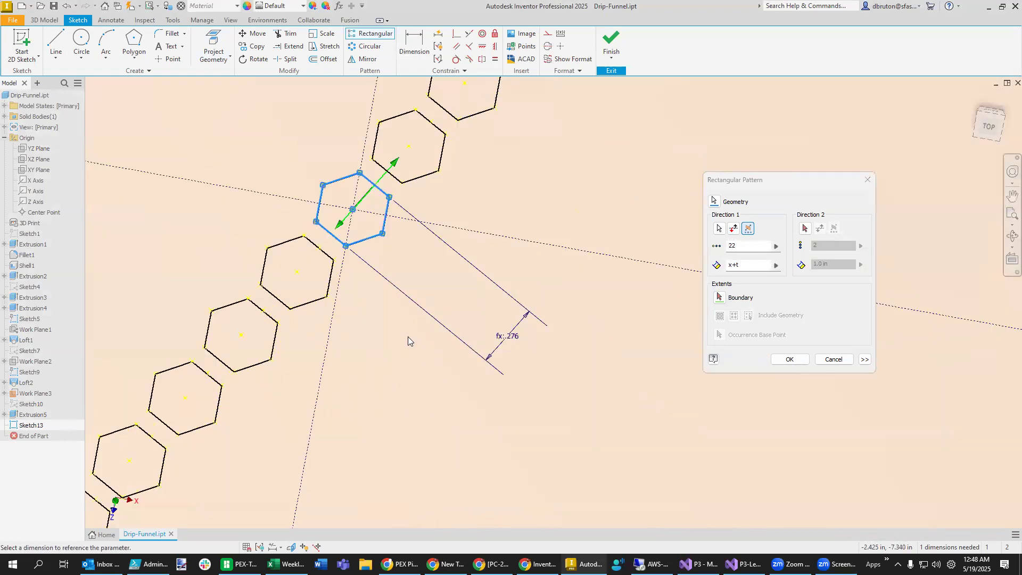
mouse_move(387, 341)
middle_down()
mouse_move(375, 372)
mouse_move(406, 478)
mouse_move(424, 485)
middle_up()
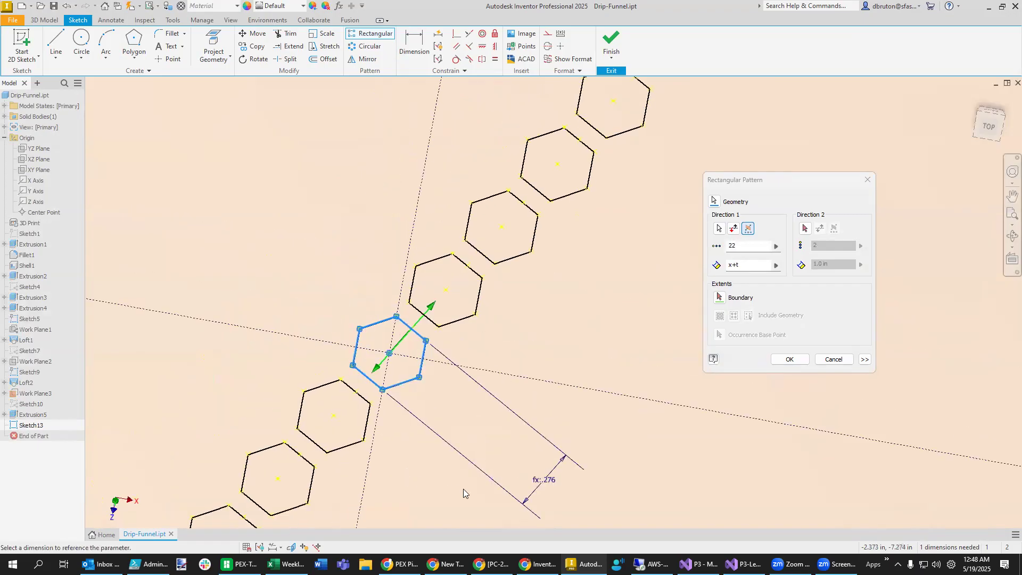
click(805, 229)
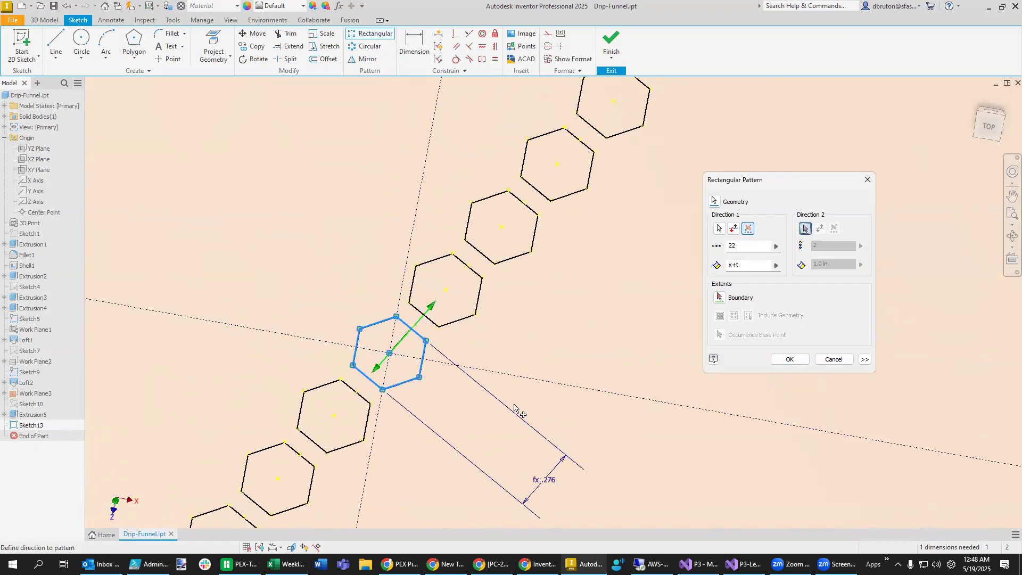
click(445, 366)
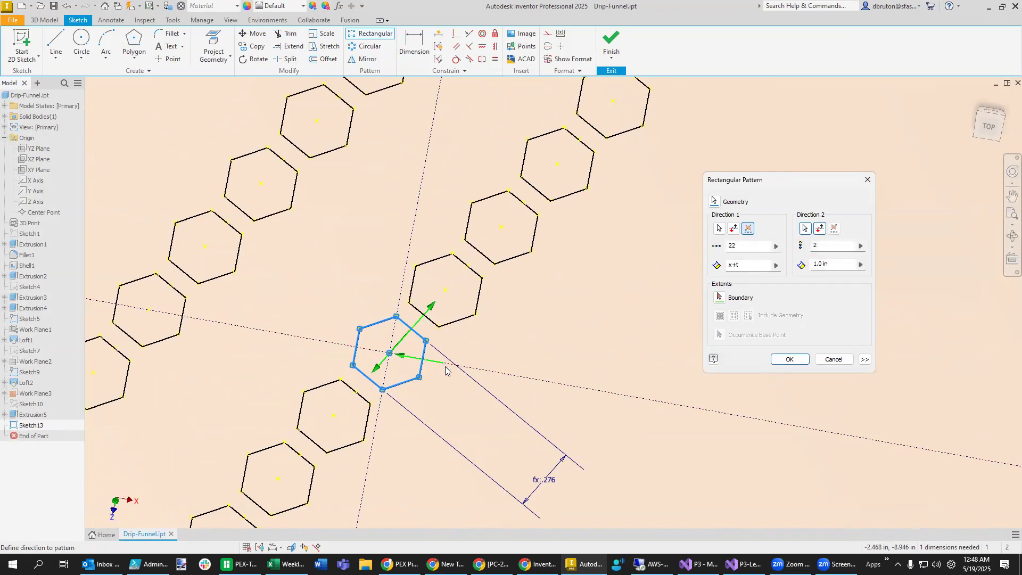
click(825, 264)
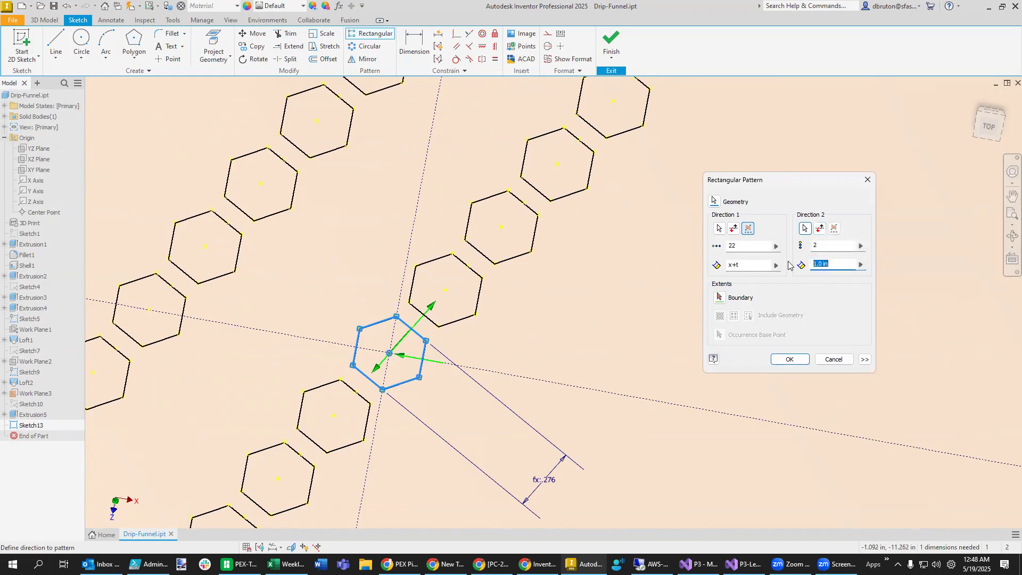
text(x+)
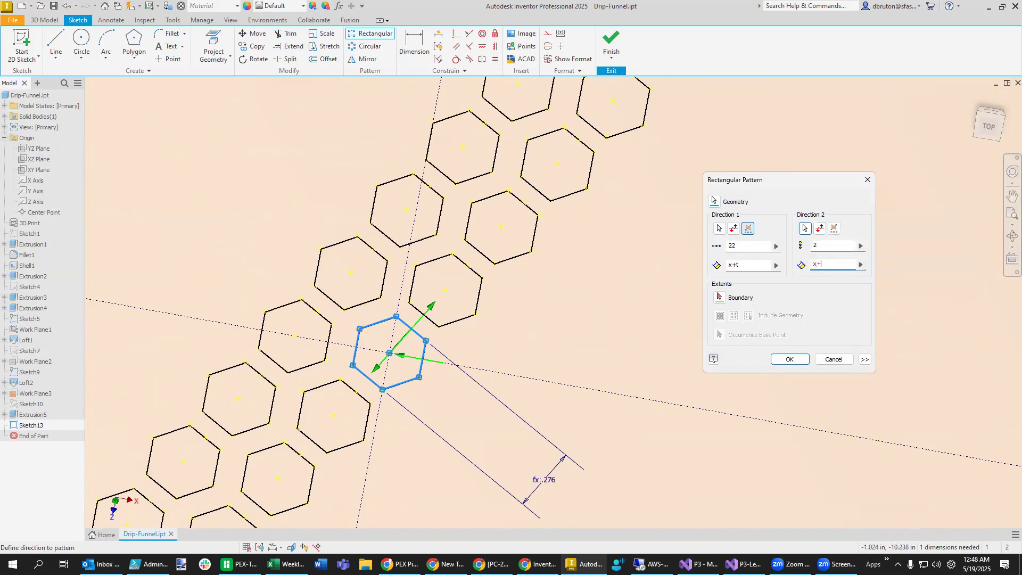
text(t)
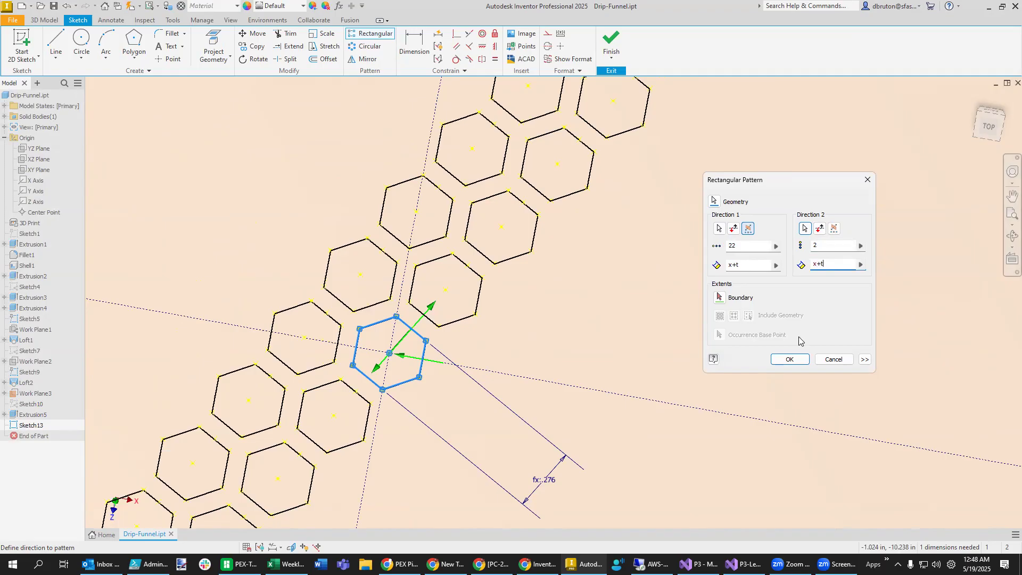
Set 25 occurrences in the second direction, distributed to both sides of the original, and create the hexagon pattern
scroll(662, 317, down, 3)
middle_drag(630, 354, 510, 405)
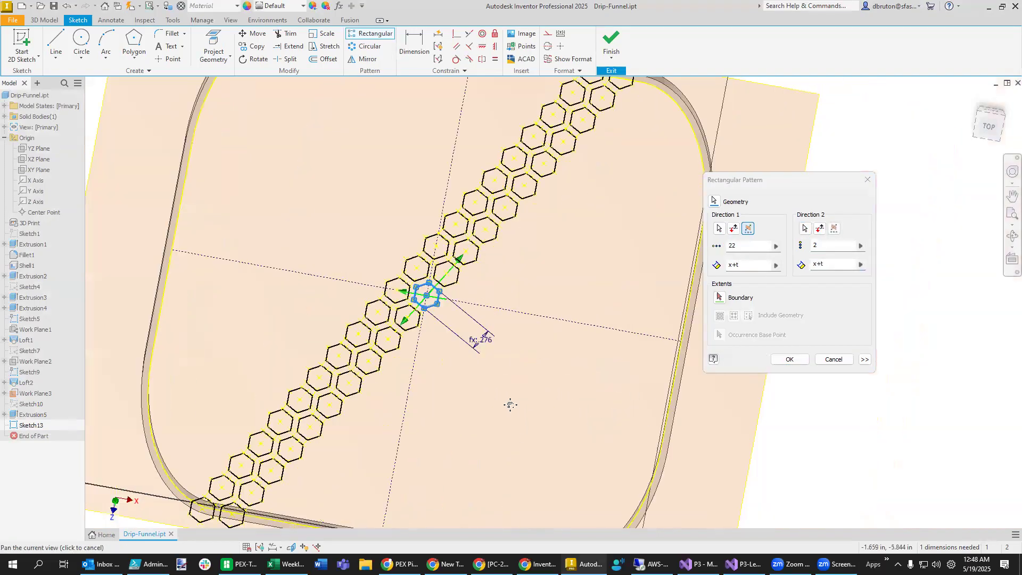
scroll(510, 404, down, 3)
scroll(512, 433, down, 2)
mouse_move(527, 475)
middle_down()
mouse_move(425, 467)
mouse_move(438, 417)
middle_up()
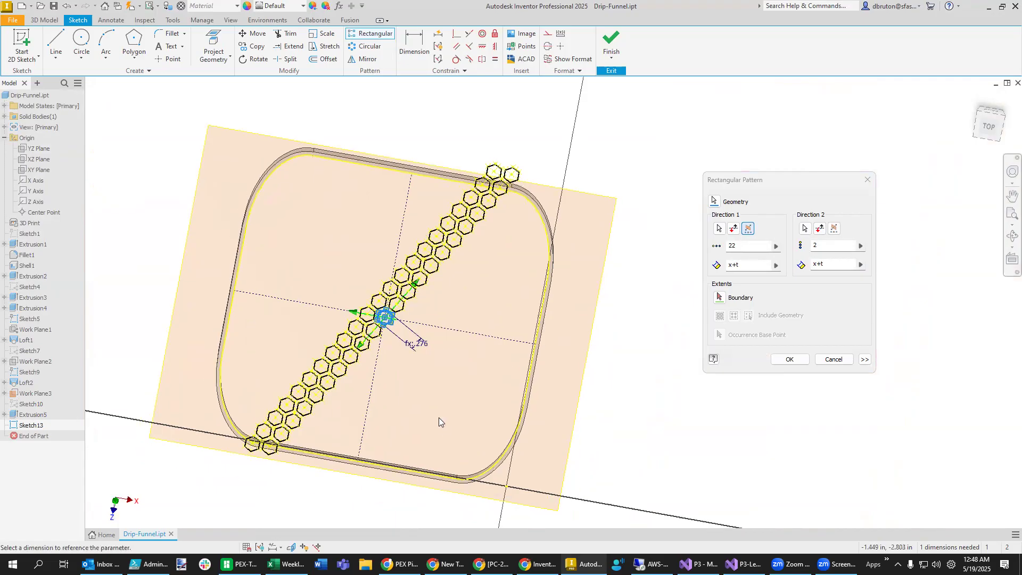
double_click(817, 245)
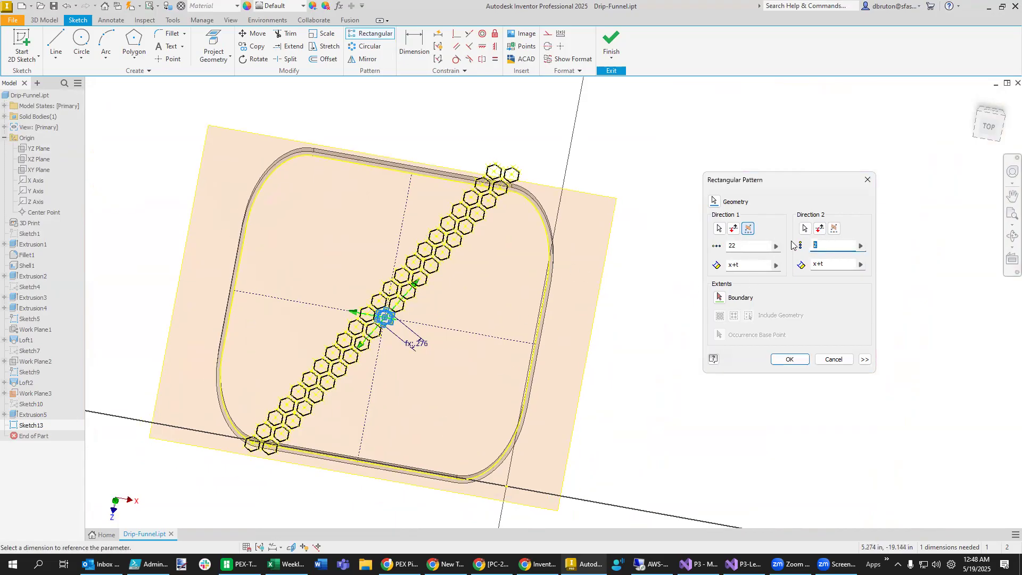
text(5)
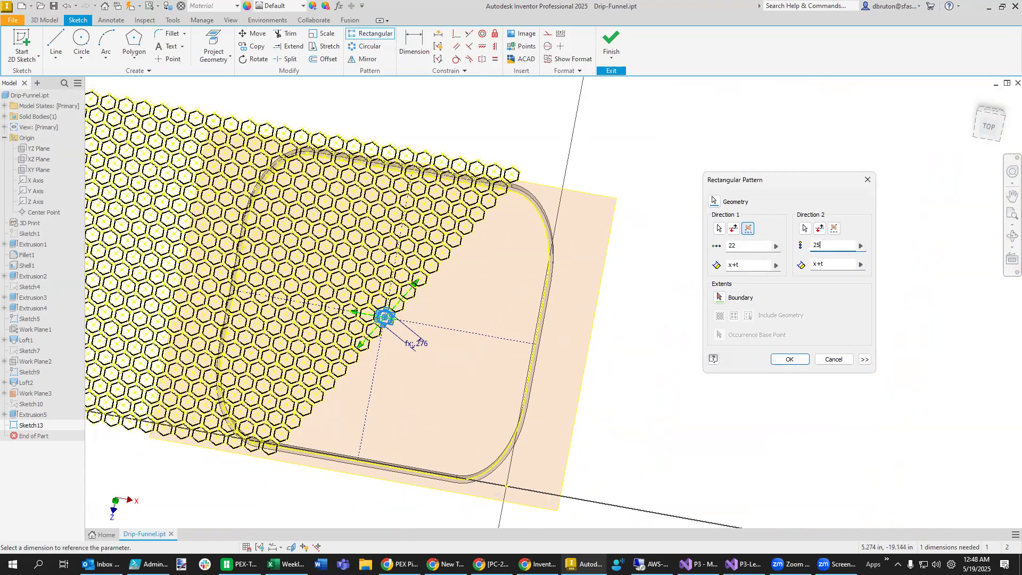
click(834, 228)
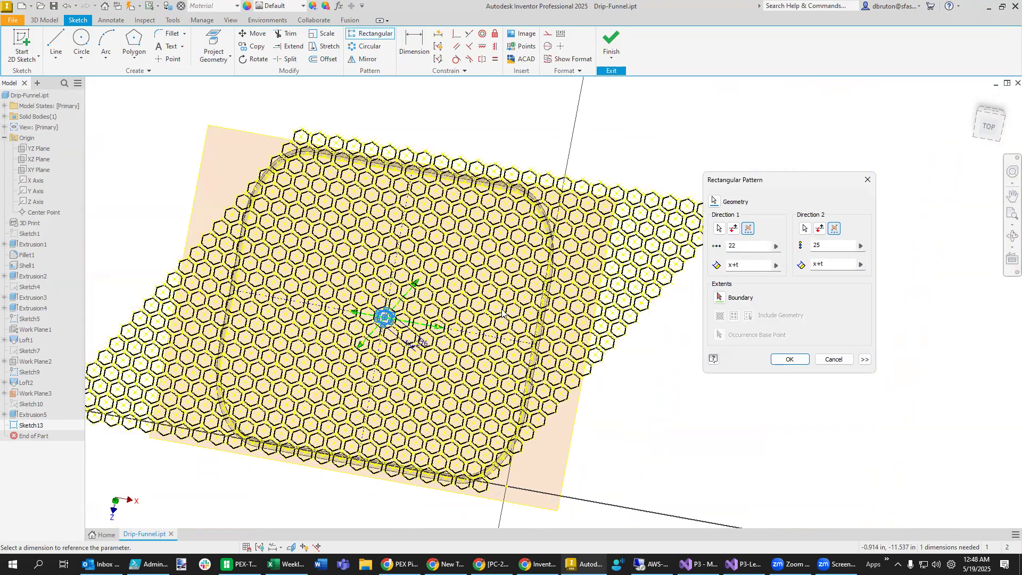
click(790, 359)
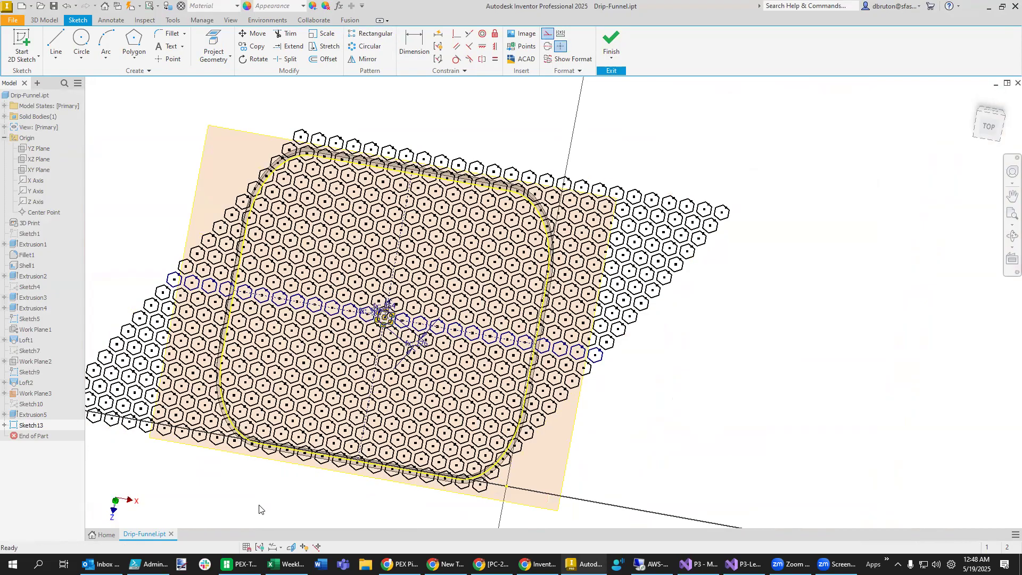
Extrude the honeycomb web between the patterned hexagons inside the rim by 2 mm, joined to the body
mouse_move(259, 510)
shift+middle_down()
mouse_move(265, 479)
mouse_move(276, 484)
mouse_move(270, 455)
mouse_move(287, 357)
shift+middle_up()
scroll(302, 272, up, 3)
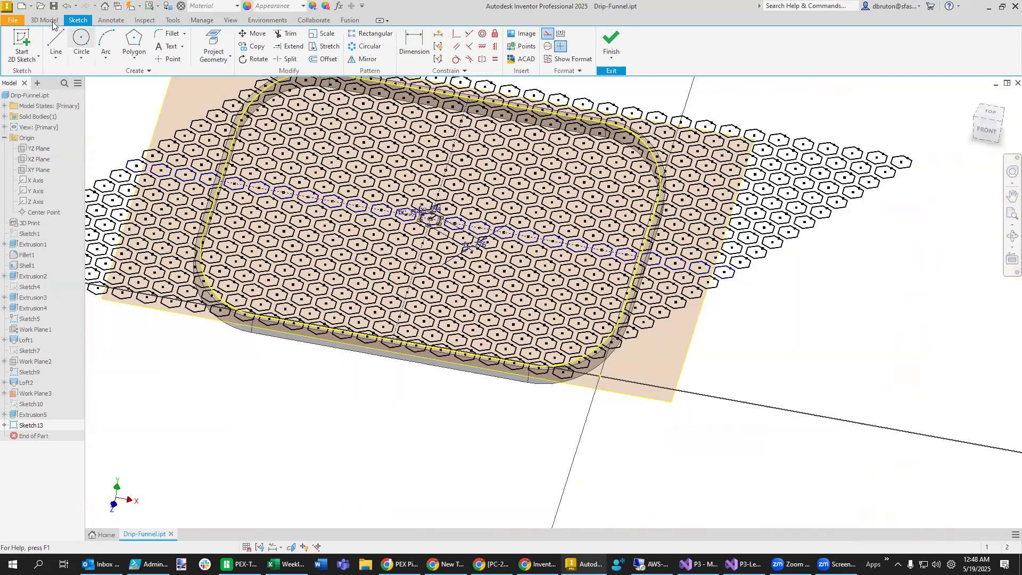
click(53, 22)
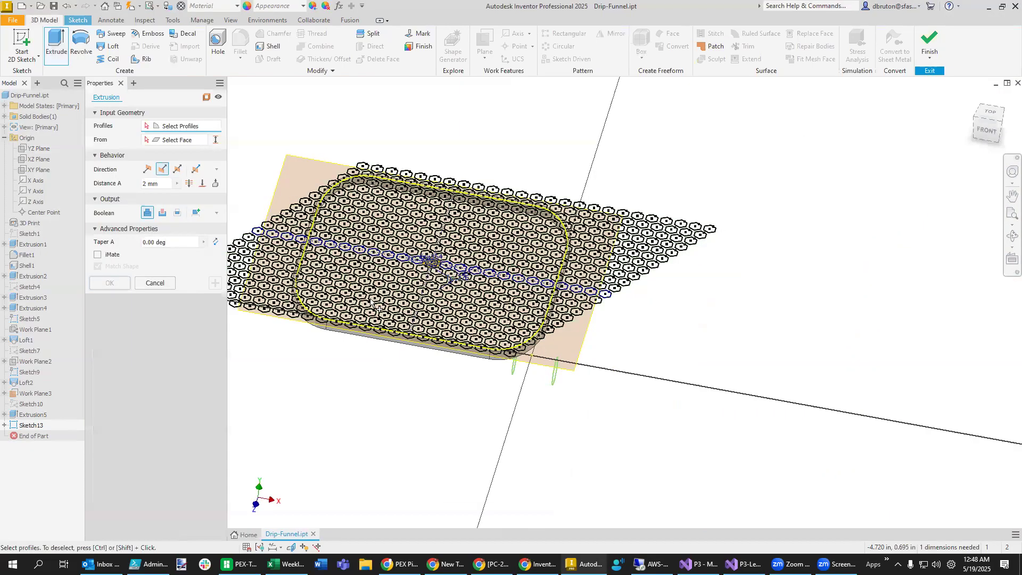
scroll(375, 298, up, 5)
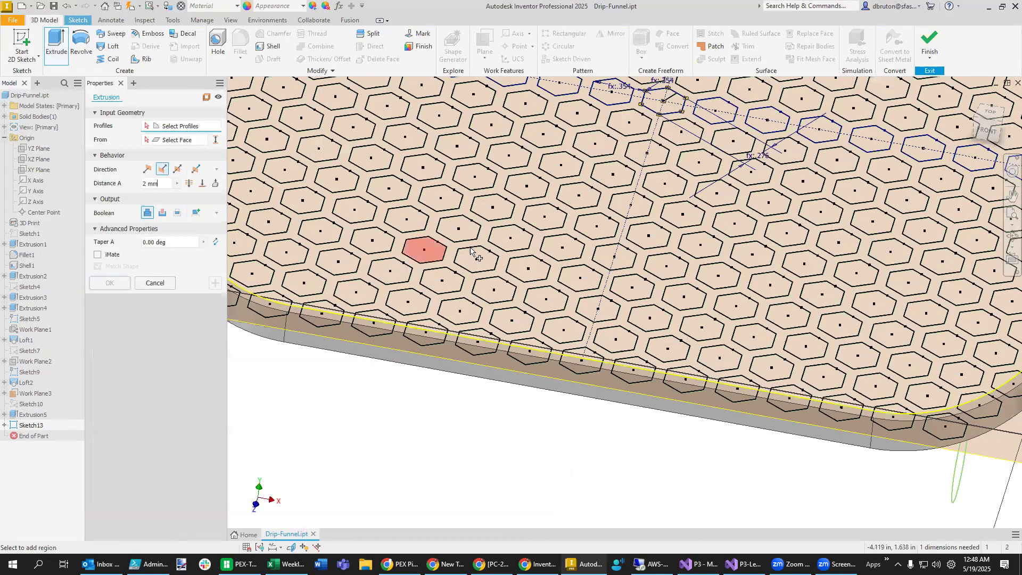
click(405, 370)
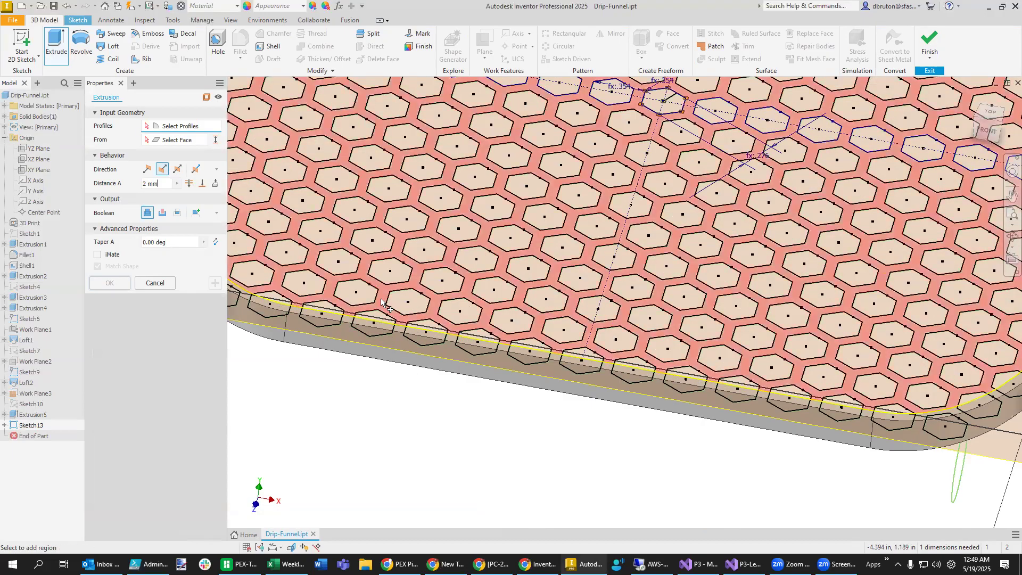
click(407, 327)
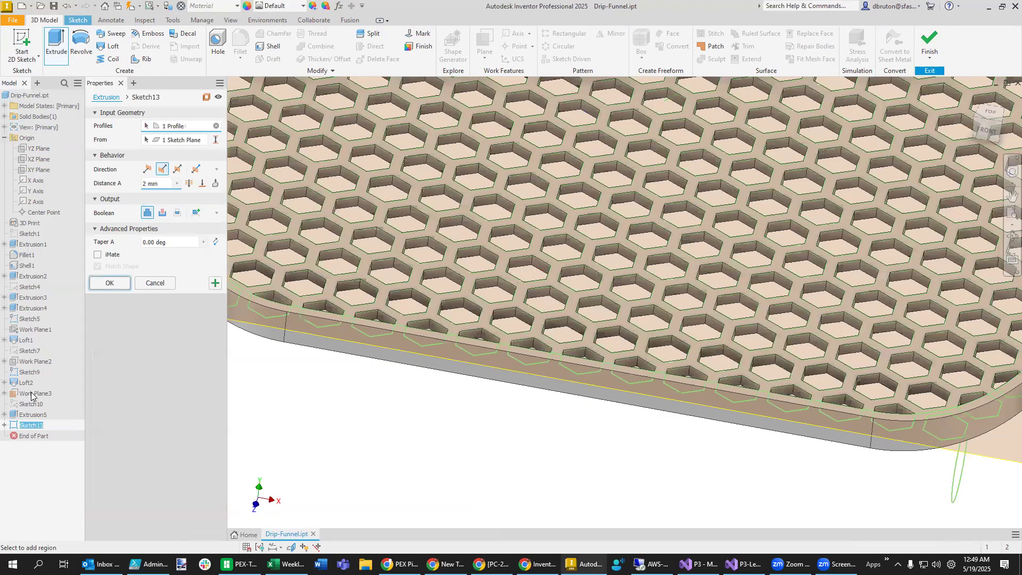
key(Return)
Hide Work Plane3 and inspect the extruded honeycomb grid on the lid
right_click(53, 427)
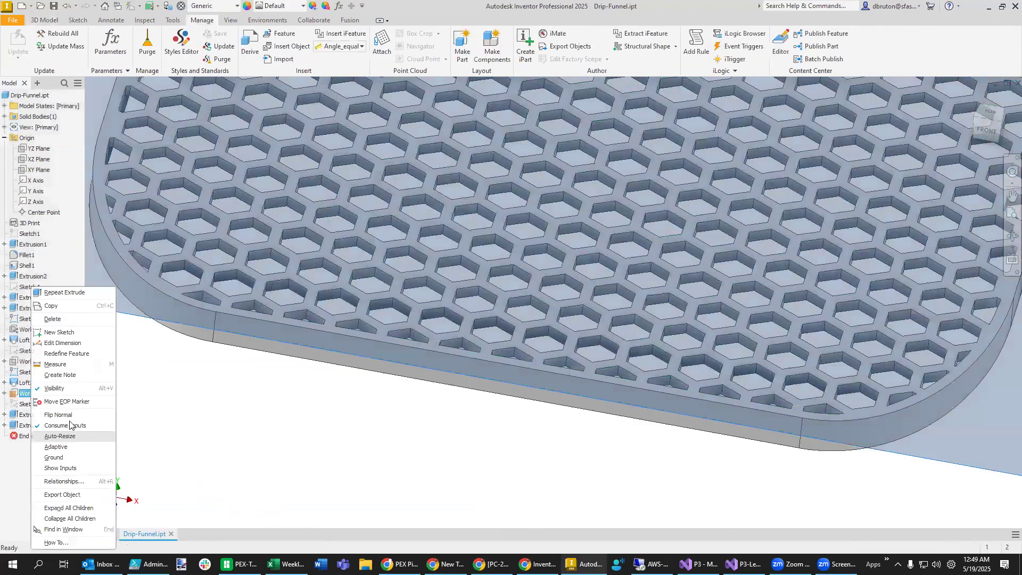
click(59, 388)
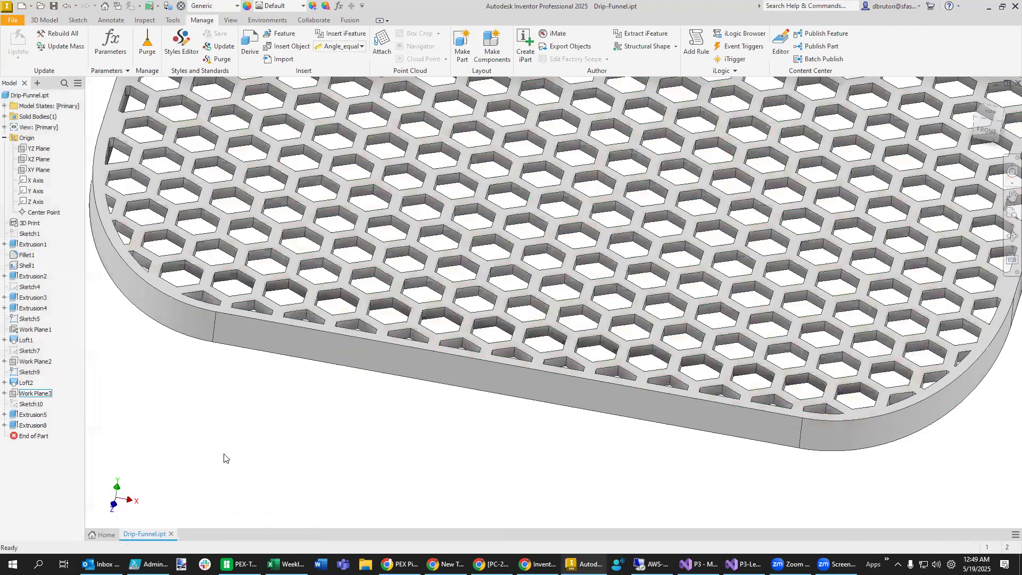
scroll(347, 465, down, 5)
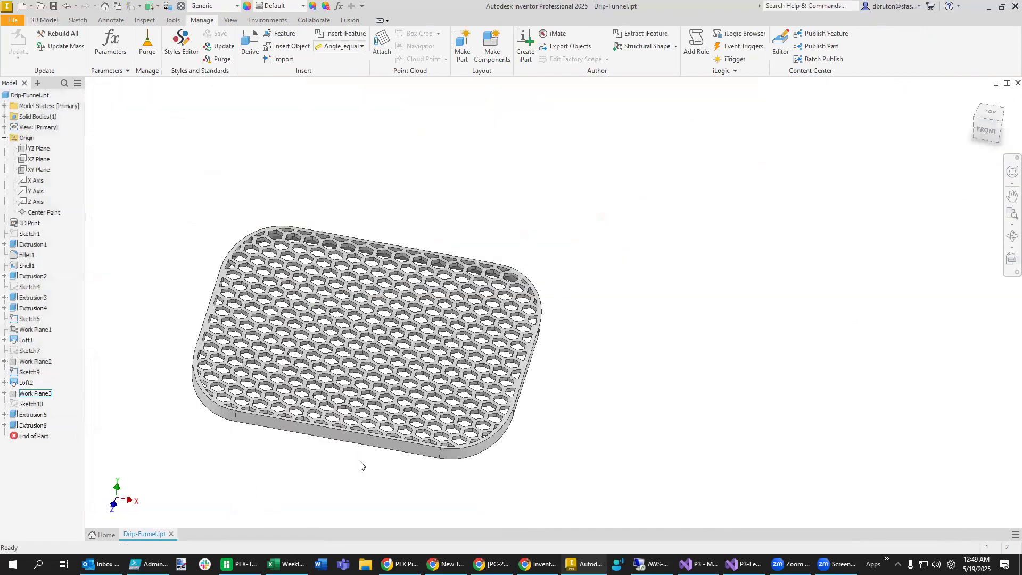
scroll(361, 465, up, 3)
scroll(435, 495, down, 2)
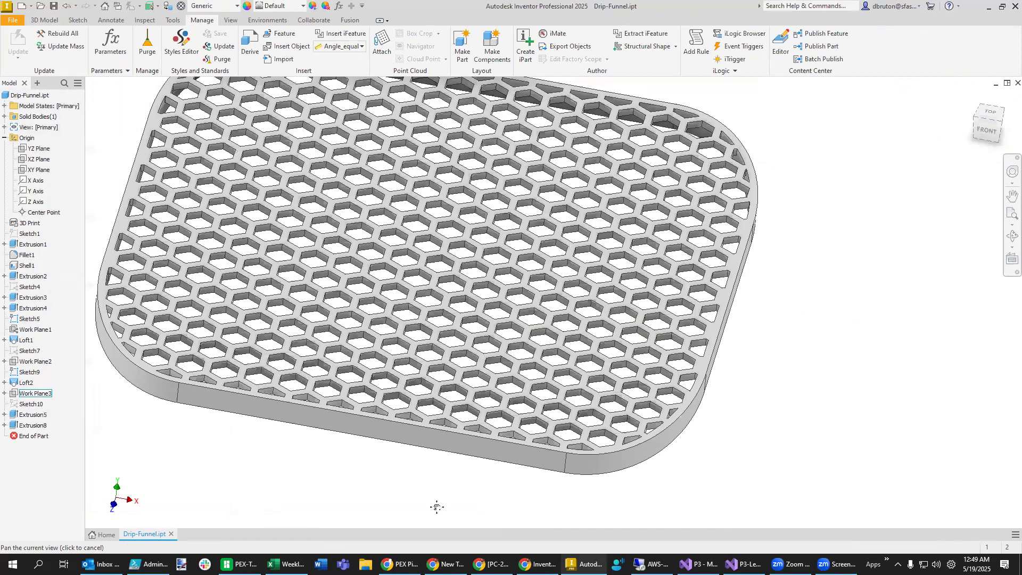
scroll(373, 516, down, 1)
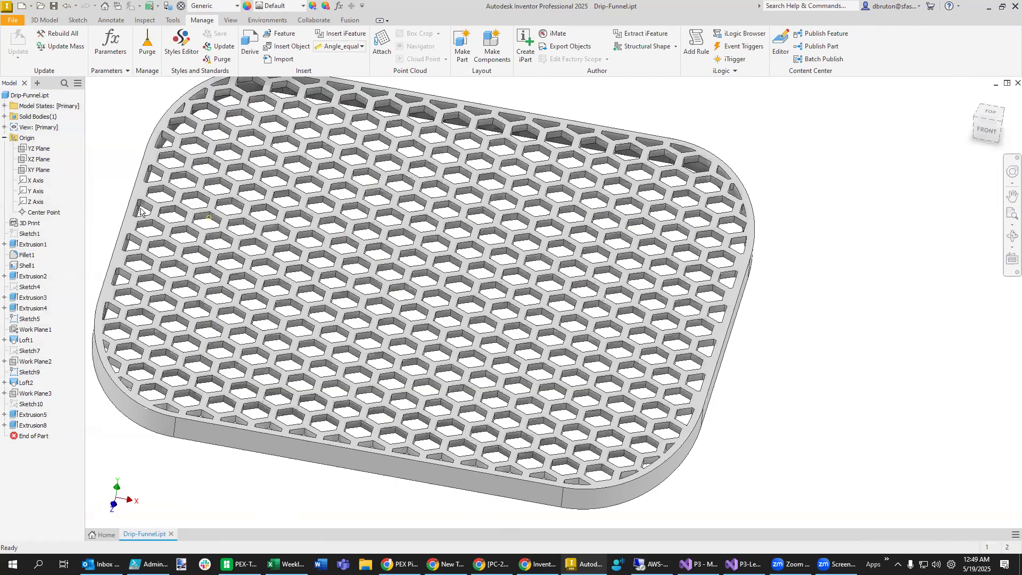
Set the user parameter x to 10 mm and apply it to the honeycomb grid
click(117, 49)
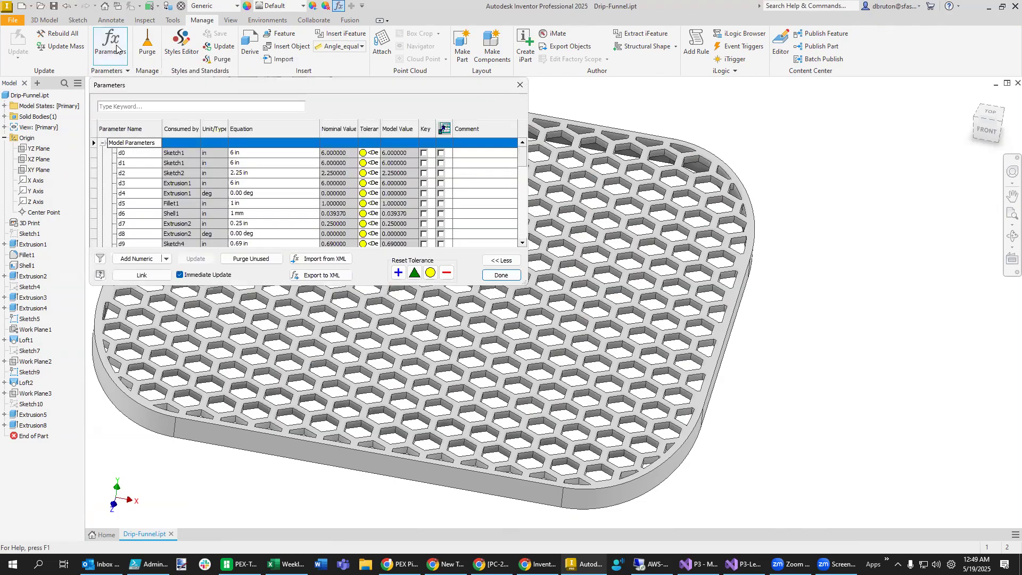
drag(525, 166, 523, 240)
click(233, 223)
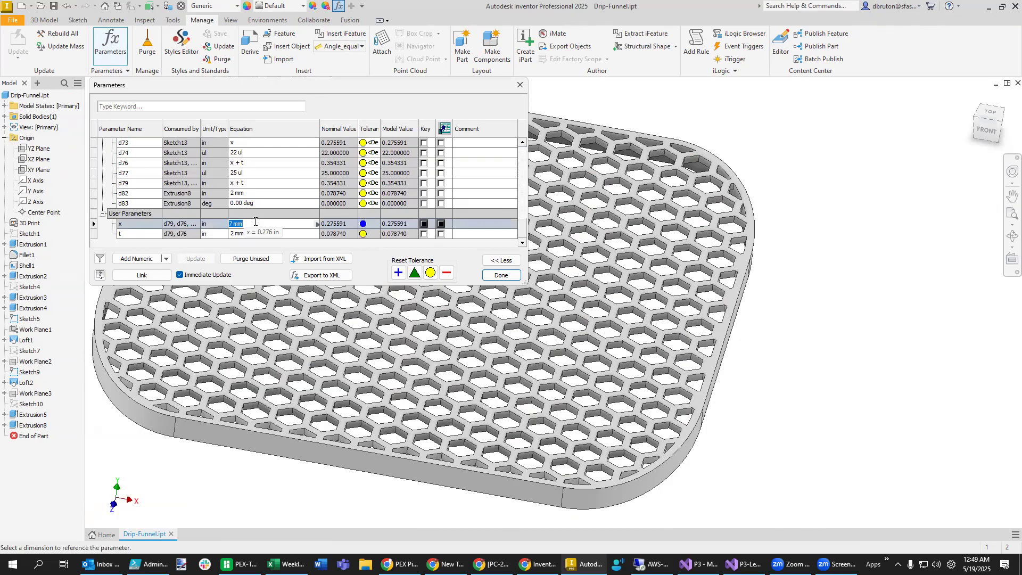
text(10)
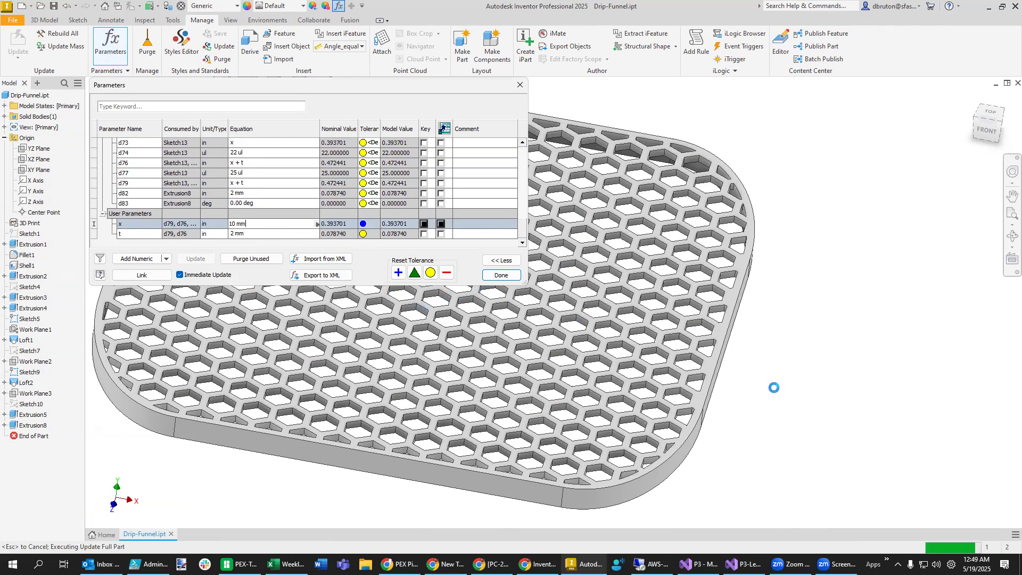
click(512, 275)
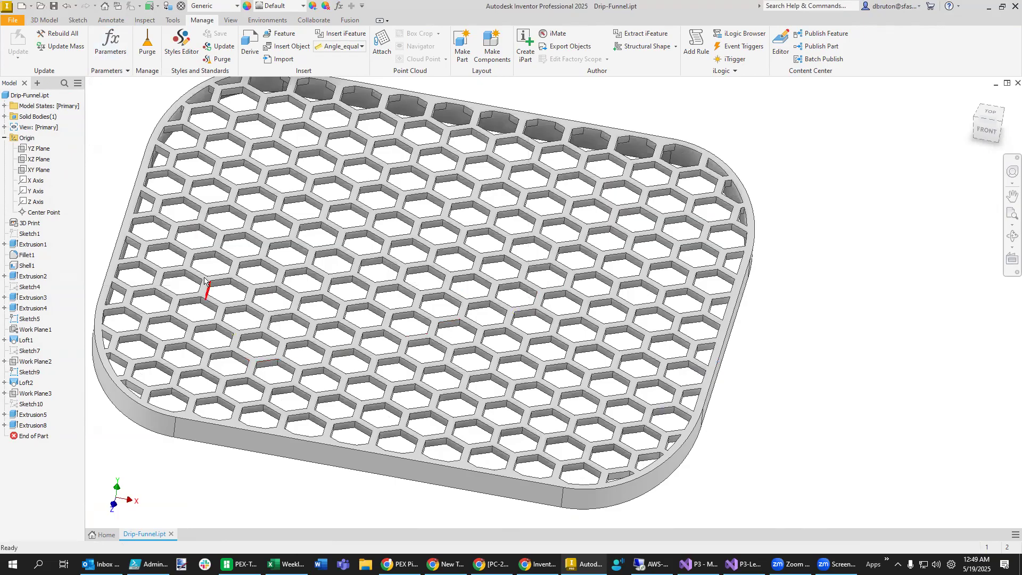
Set the user parameter t to 4 mm to thicken the walls between the hexagons
click(118, 56)
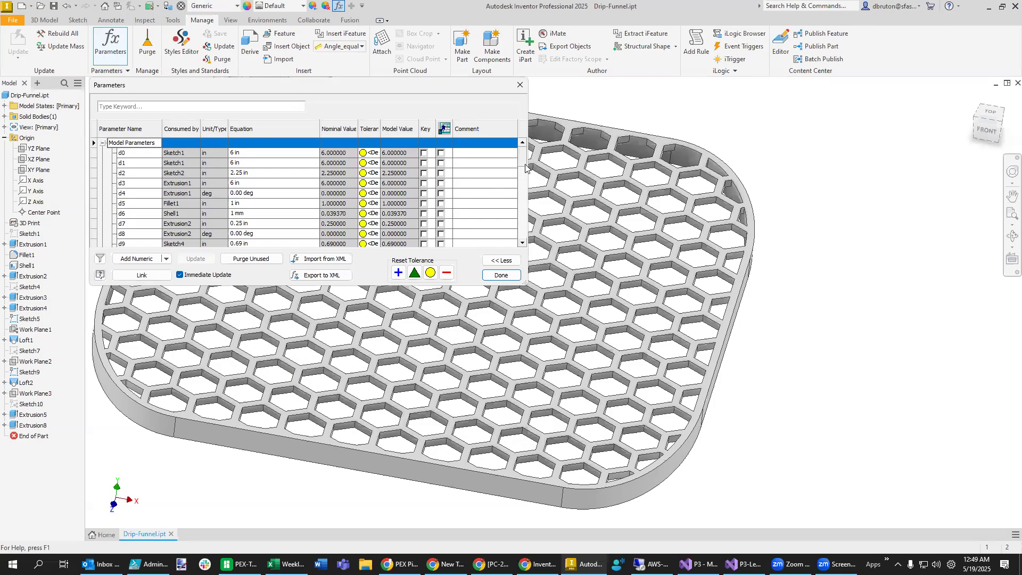
scroll(281, 223, down, 15)
click(264, 234)
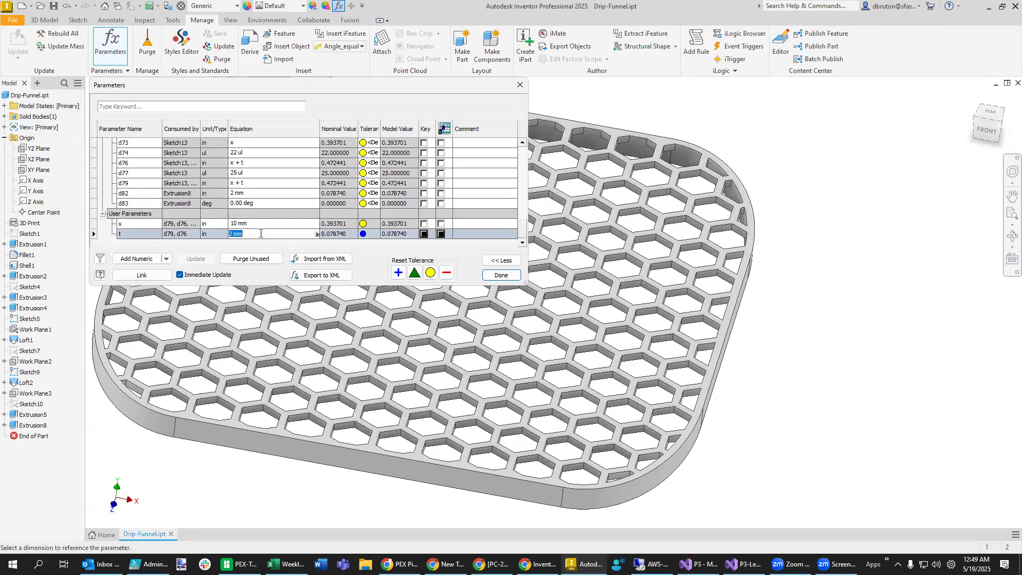
text(4)
click(502, 275)
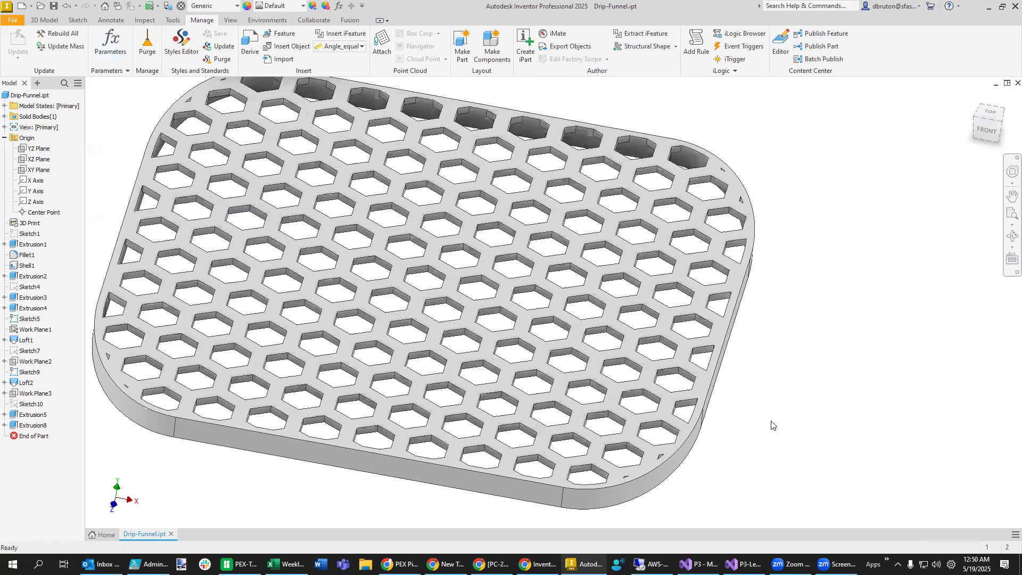
Delete the section view to show the complete funnel below the lid, and hide Sketch9
shift+middle_drag(771, 425, 163, 181)
scroll(98, 173, down, 2)
middle_drag(190, 403, 228, 301)
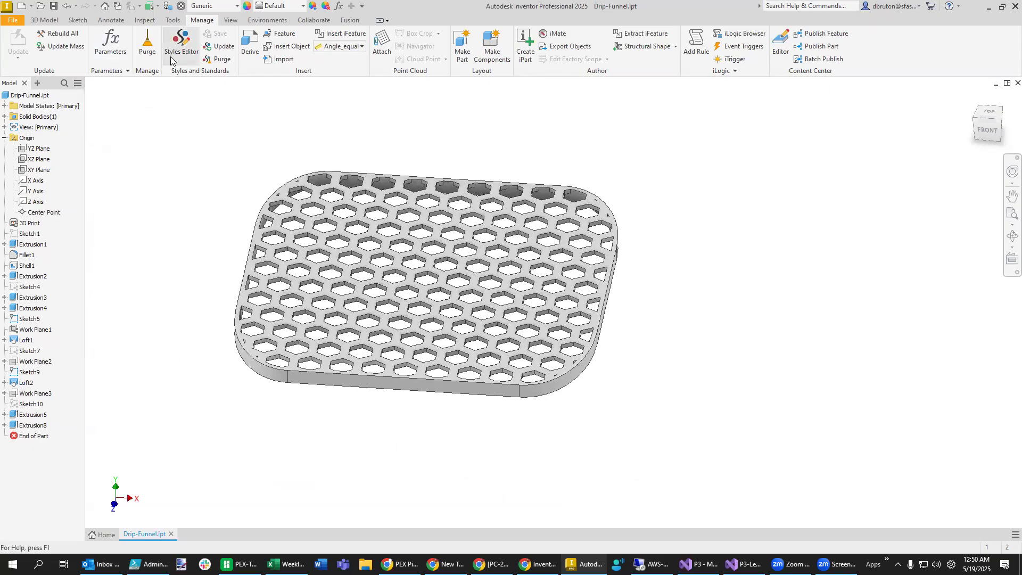
click(230, 19)
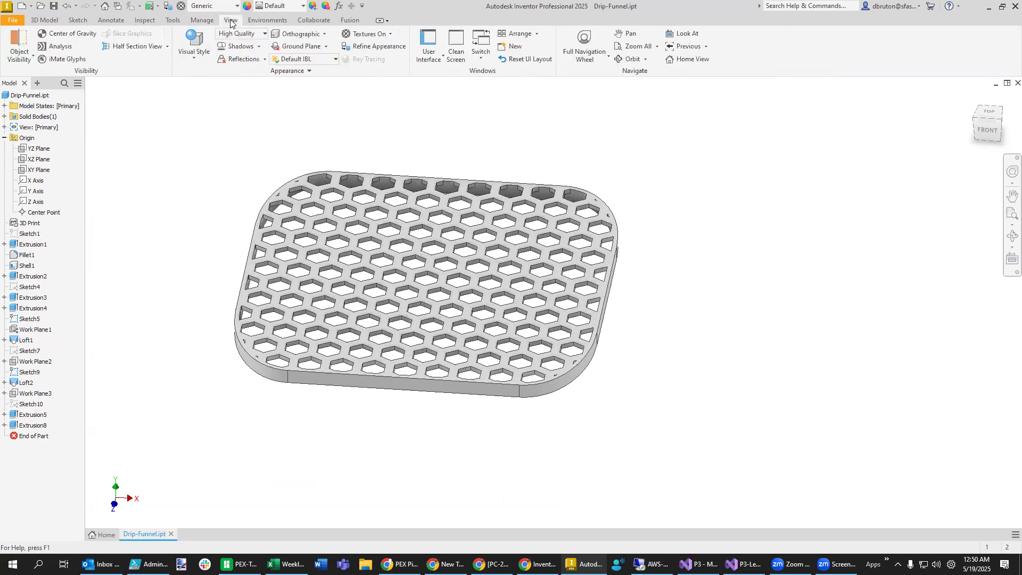
click(166, 48)
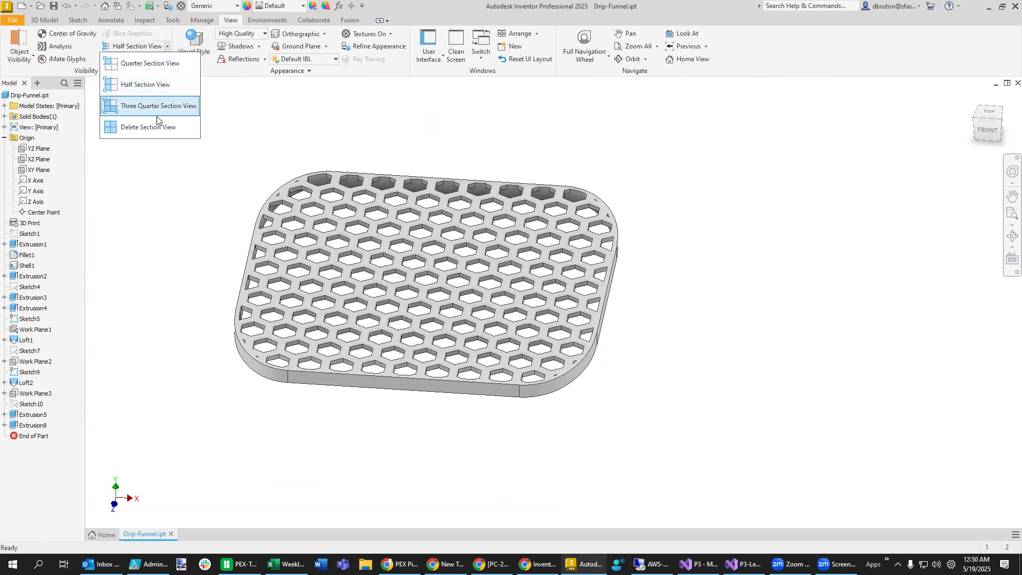
click(150, 129)
mouse_move(188, 468)
shift+middle_down()
mouse_move(258, 459)
mouse_move(196, 486)
shift+middle_up()
shift+middle_drag(118, 438, 233, 472)
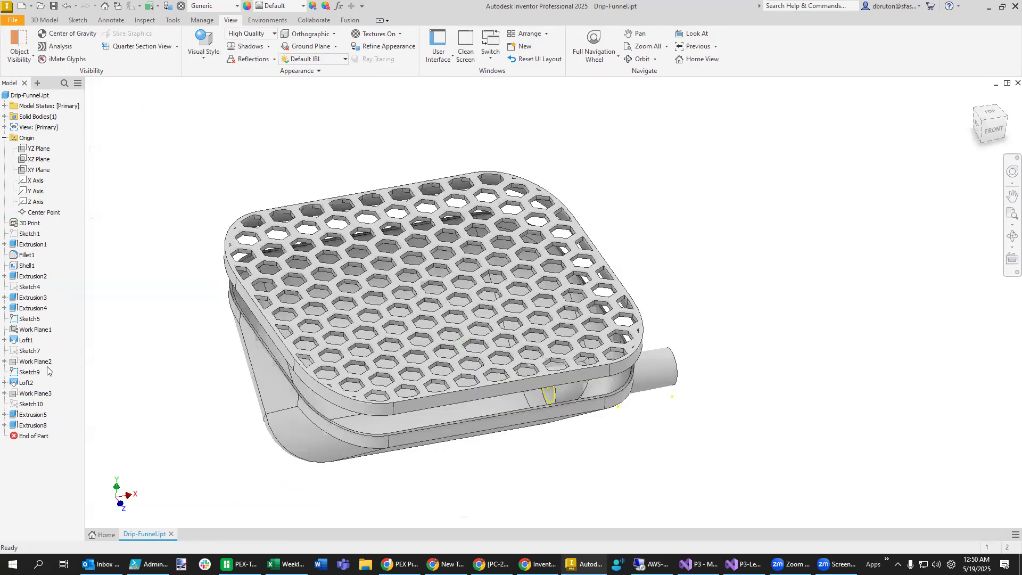
right_click(31, 372)
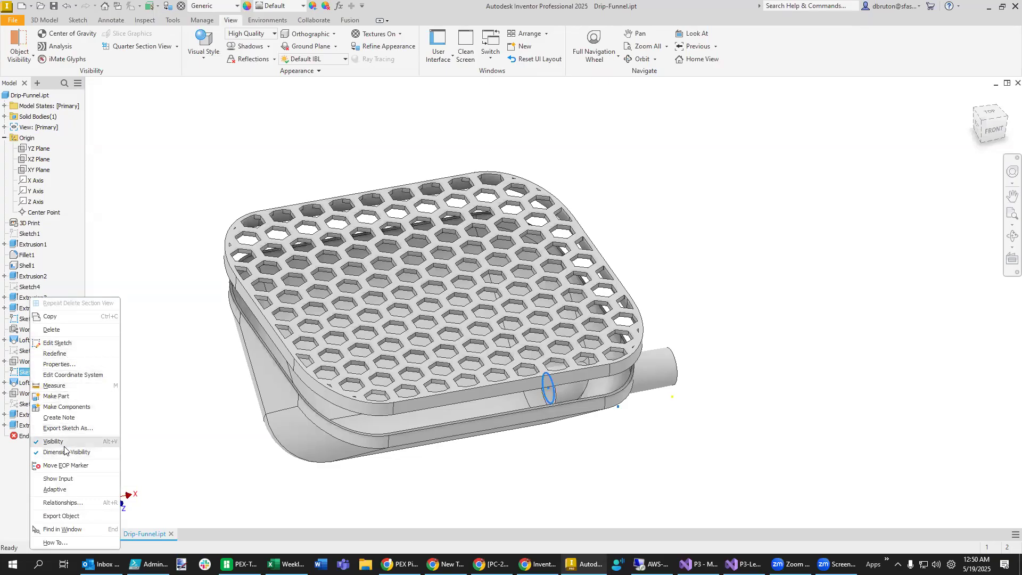
click(68, 443)
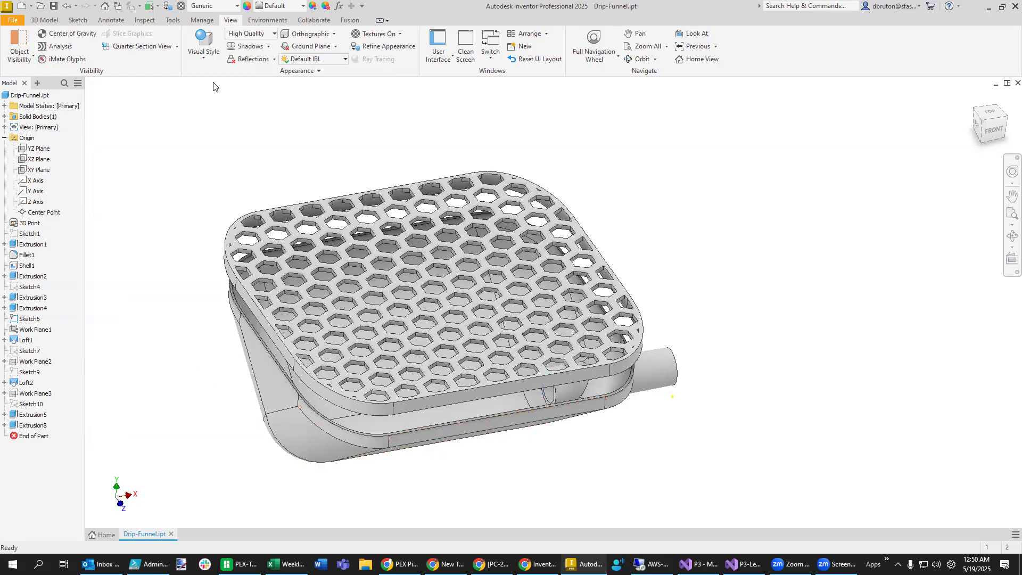
Reopen the model's parameters and set the user parameter x to 7 in
click(174, 20)
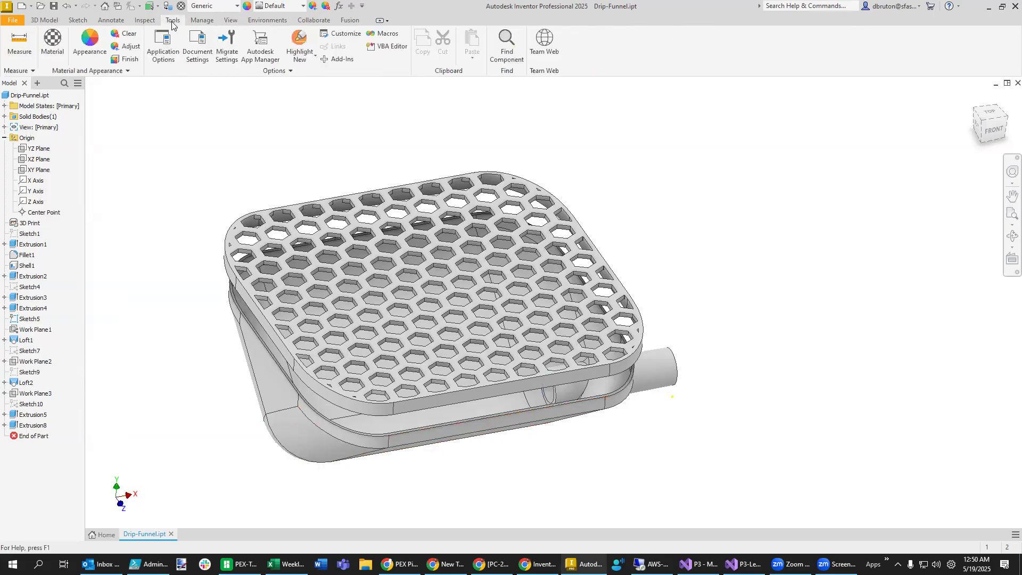
click(202, 20)
click(111, 43)
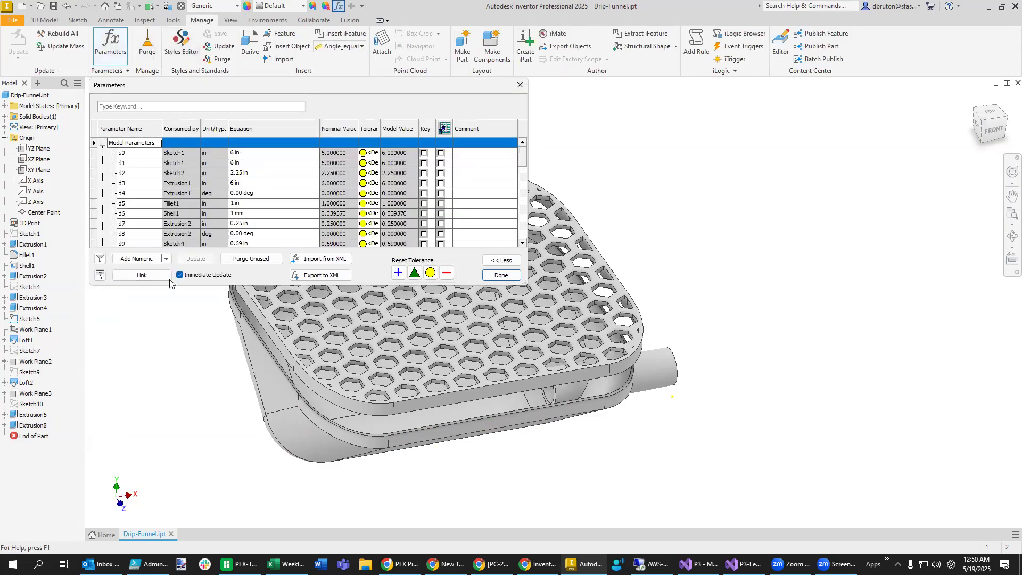
drag(522, 155, 519, 231)
scroll(519, 231, down, 1)
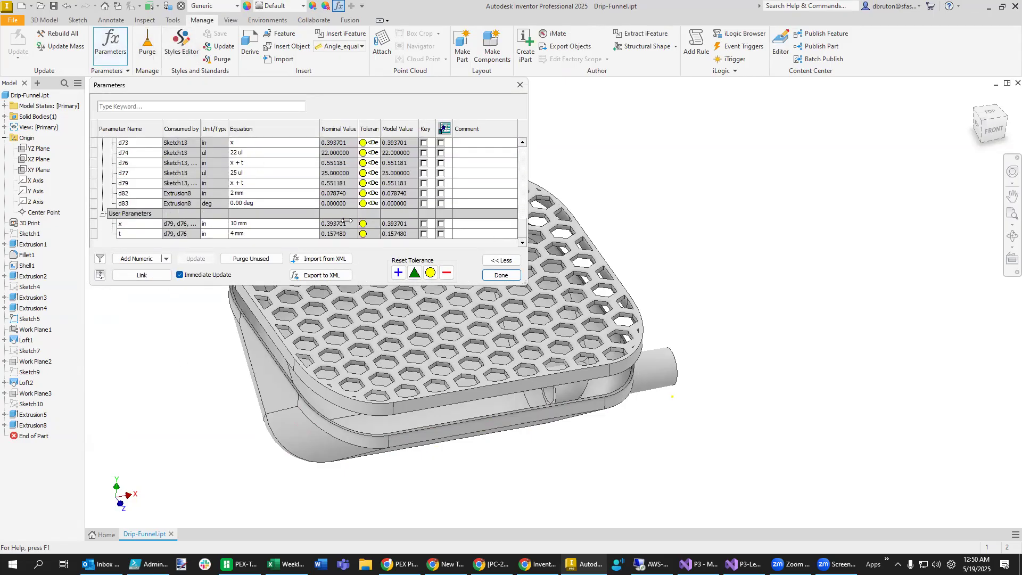
click(255, 224)
click(255, 224)
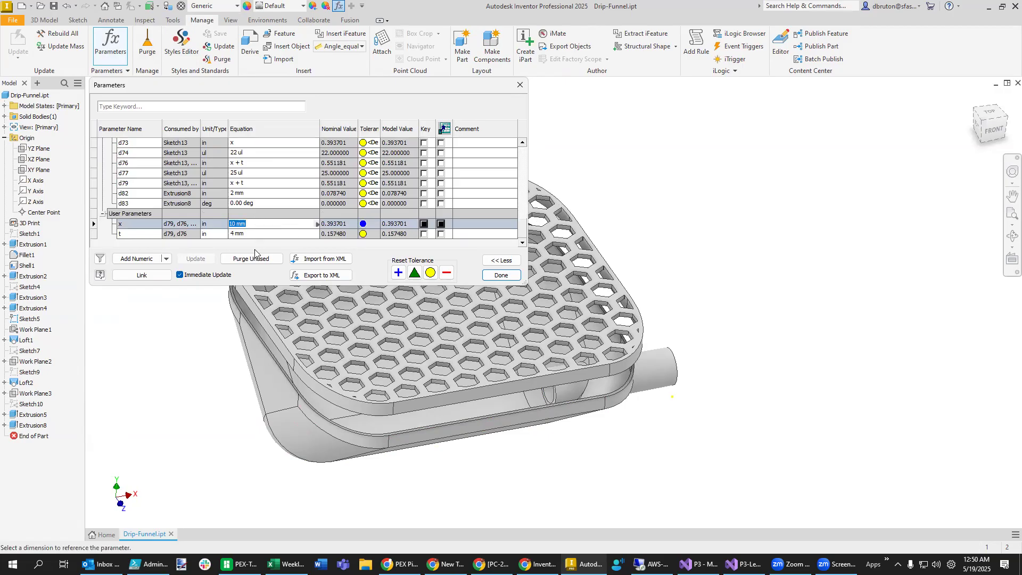
text(7)
click(258, 235)
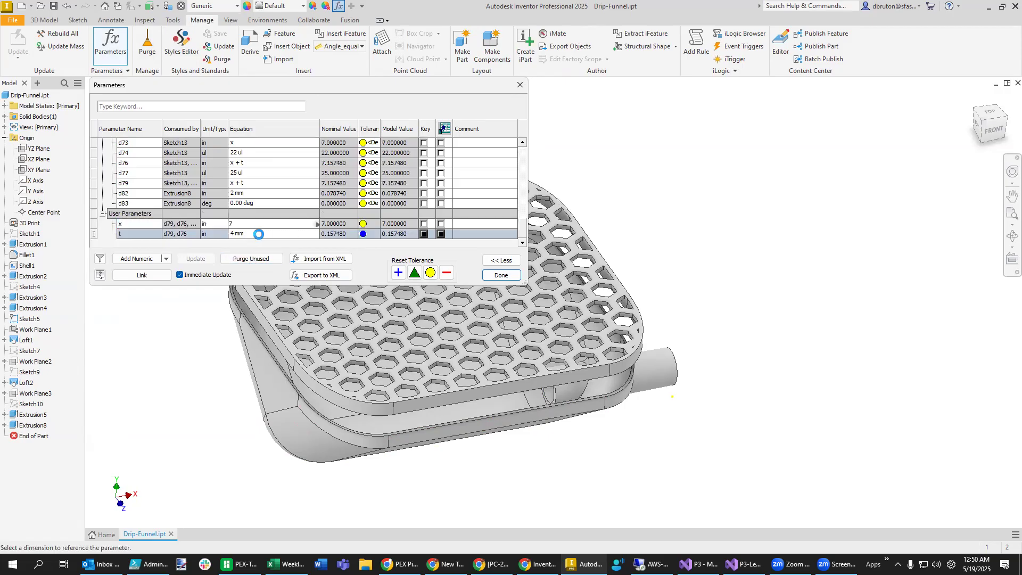
click(259, 234)
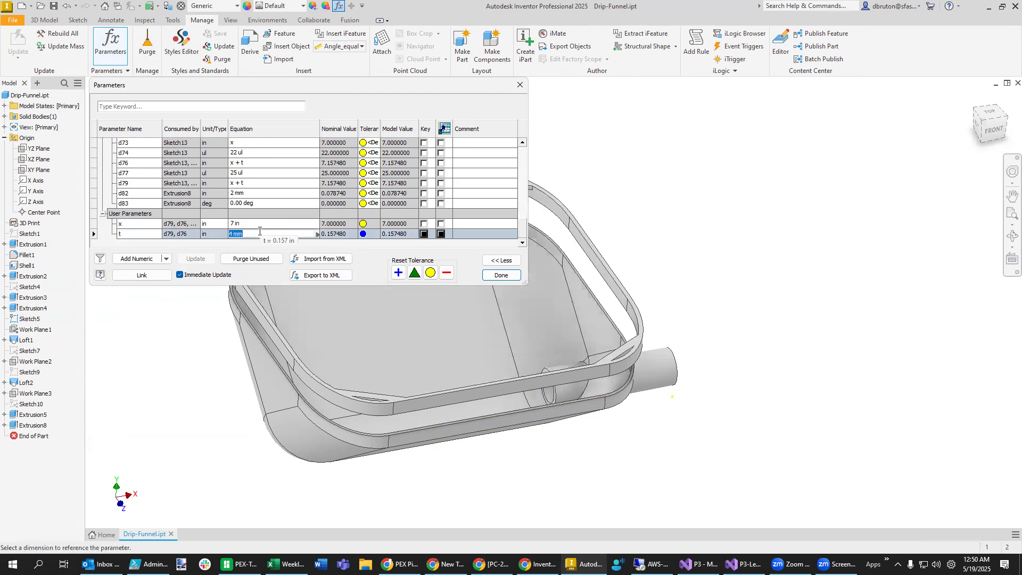
click(256, 223)
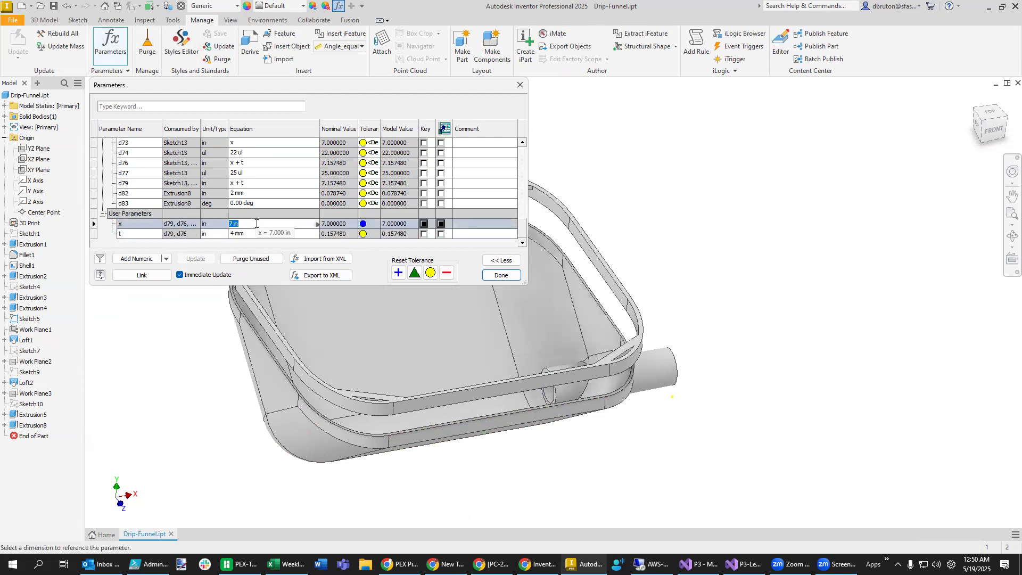
text(y mm)
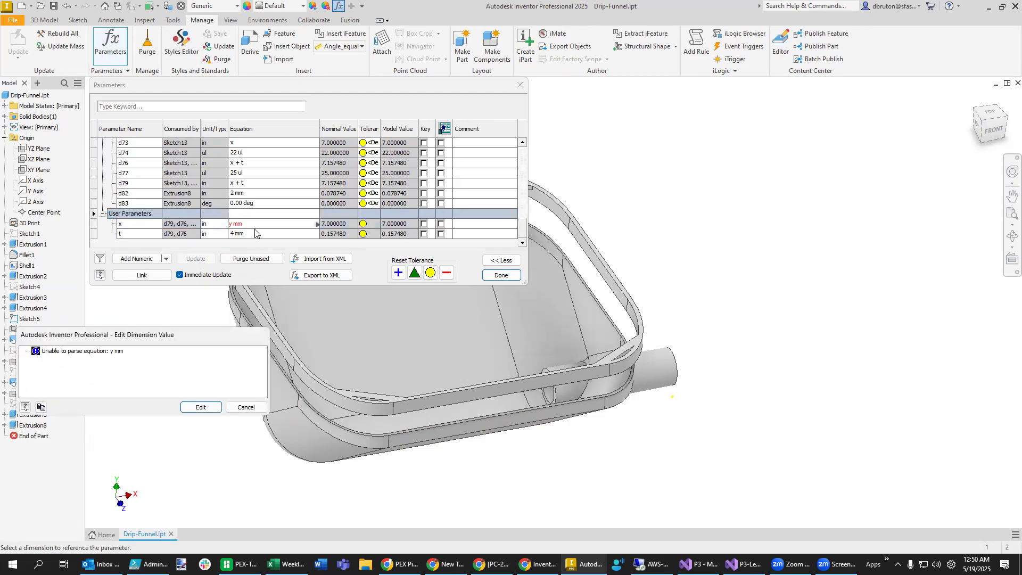
click(216, 403)
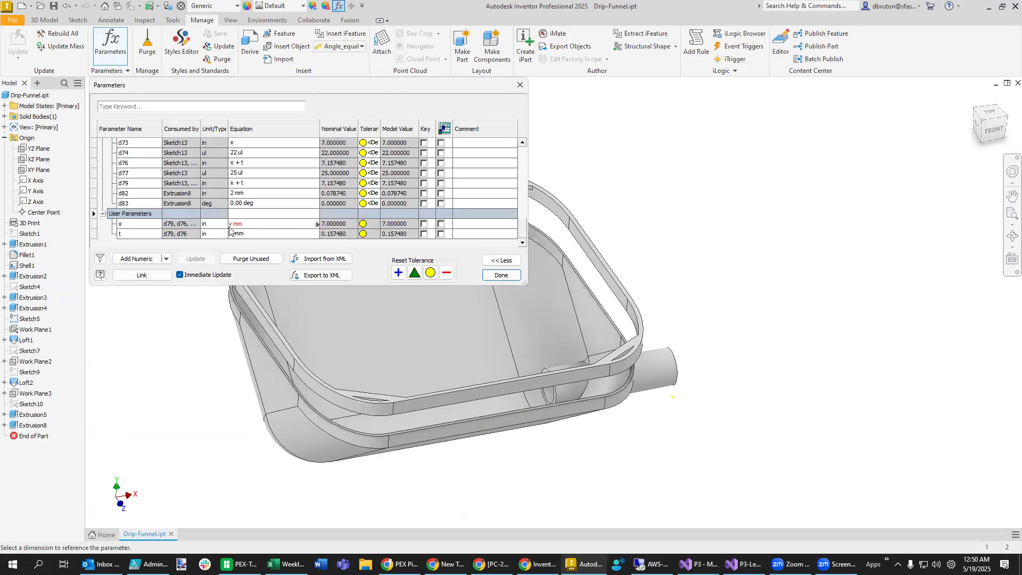
click(247, 407)
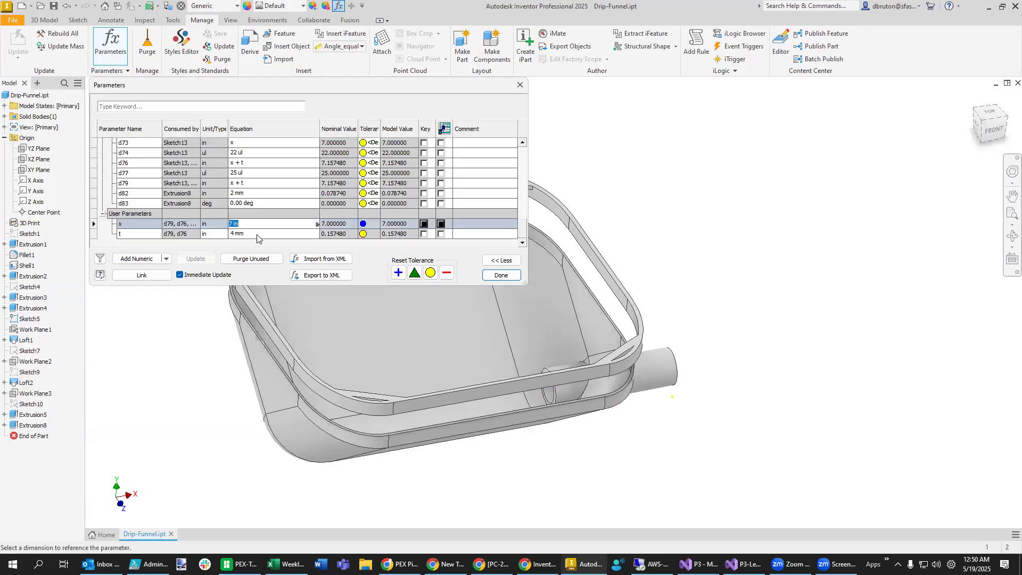
Set the user parameter x to 7 mm and the user parameter t to 3 mm for the honeycomb grid
text(7 mm)
click(256, 235)
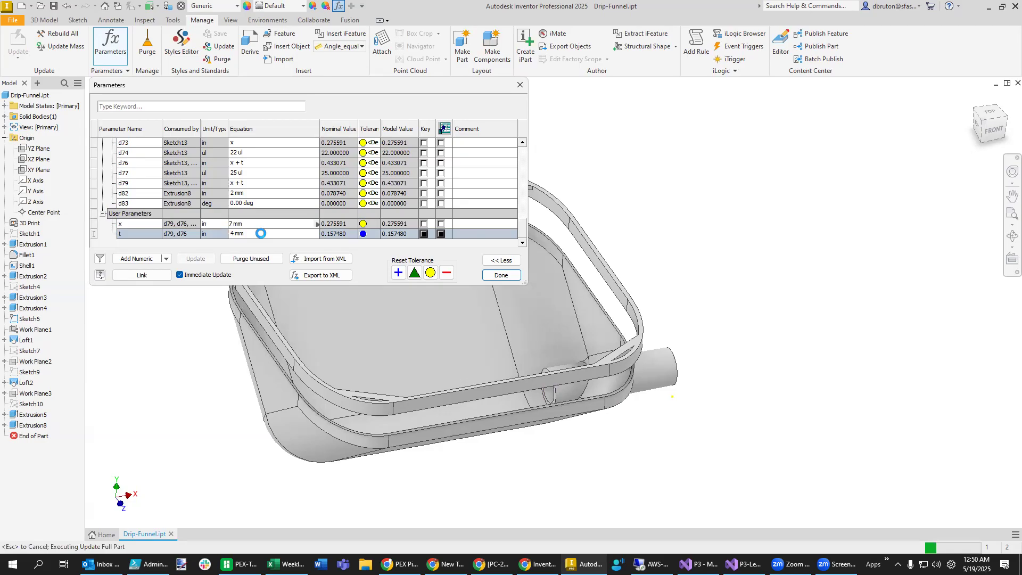
click(262, 234)
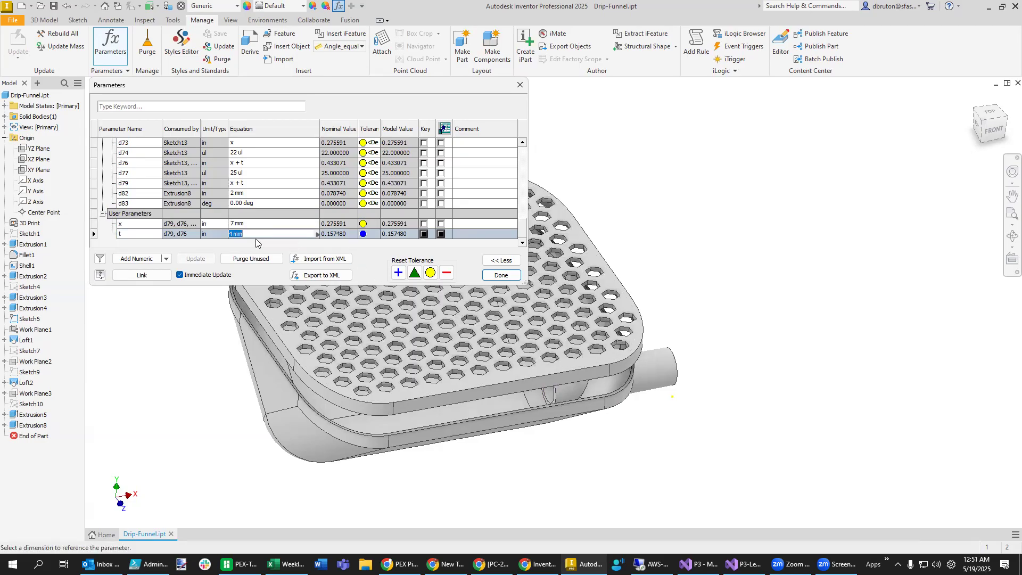
text(3 m)
click(265, 223)
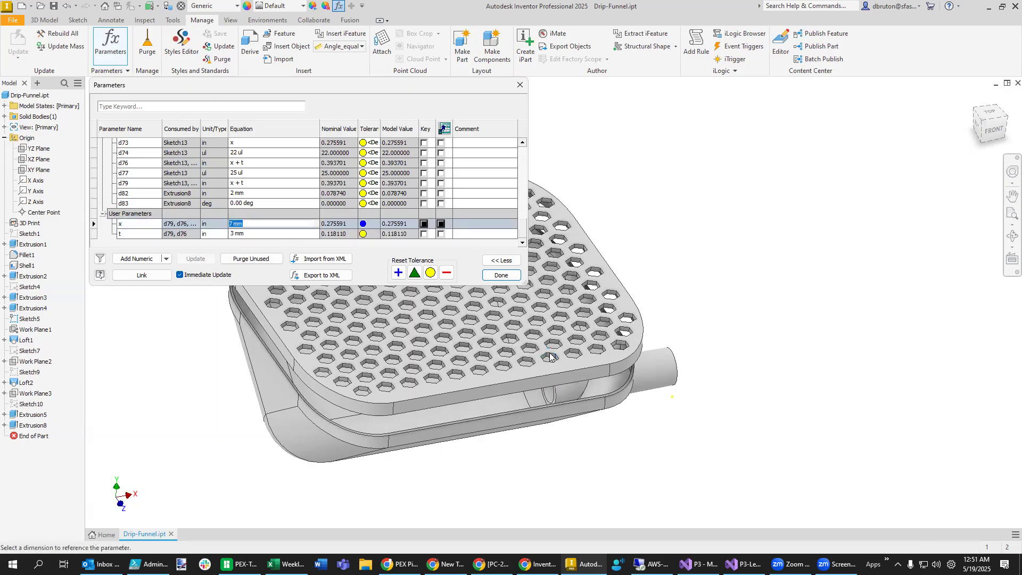
Set the user parameter t to 2 mm to thin the walls between the hexagons and finish editing the parameters
click(253, 234)
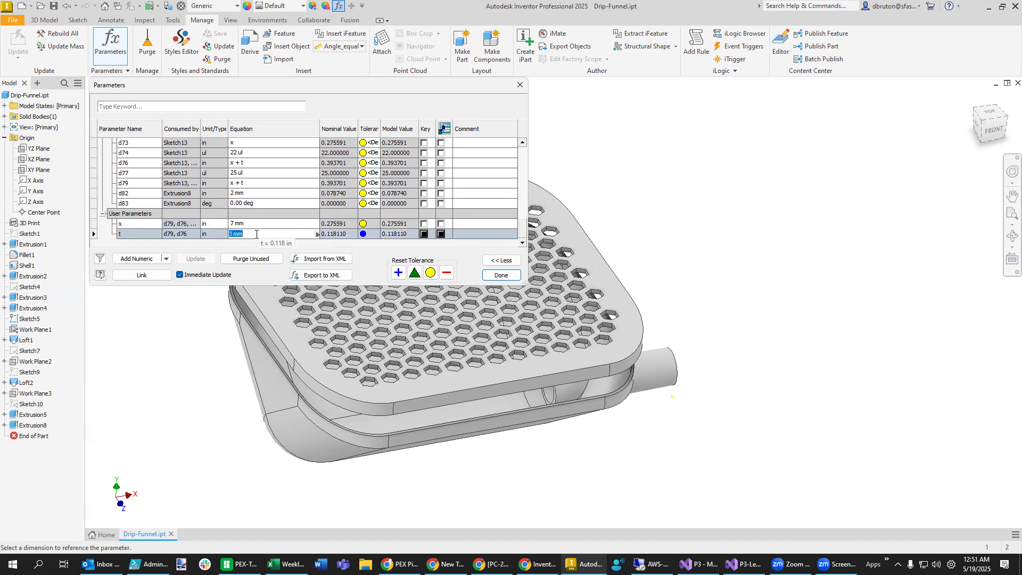
text(2 mm)
click(501, 275)
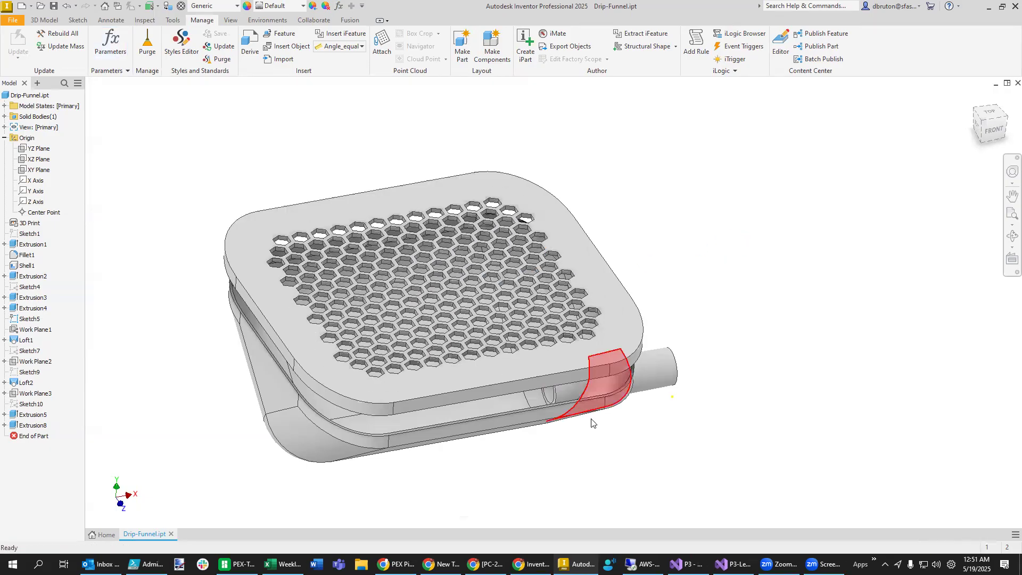
mouse_move(577, 472)
shift+middle_down()
mouse_move(552, 491)
mouse_move(559, 498)
mouse_move(557, 472)
mouse_move(566, 497)
mouse_move(532, 484)
shift+middle_up()
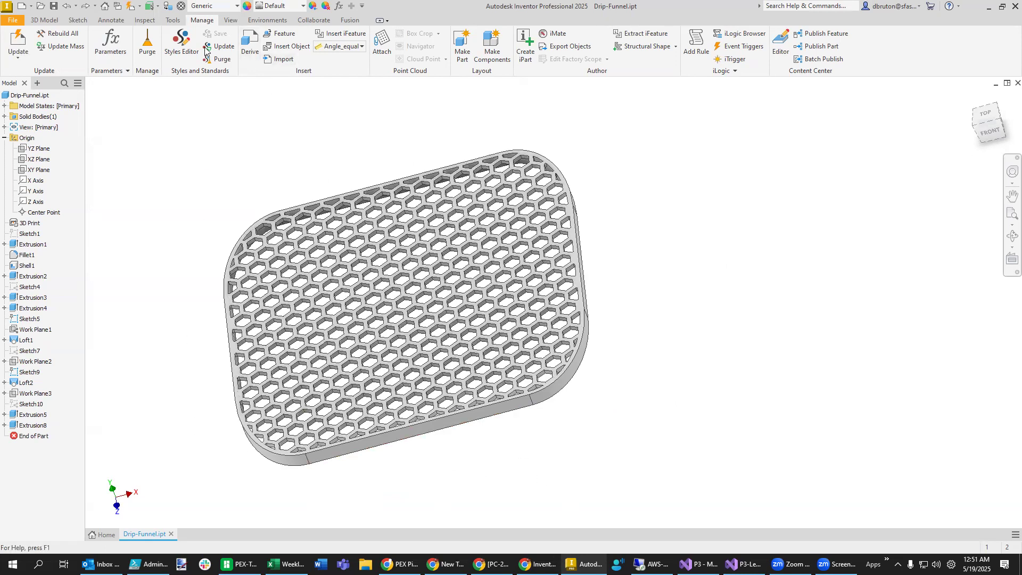
Check the equations of the user parameters x and t at the end of the parameter list
click(122, 44)
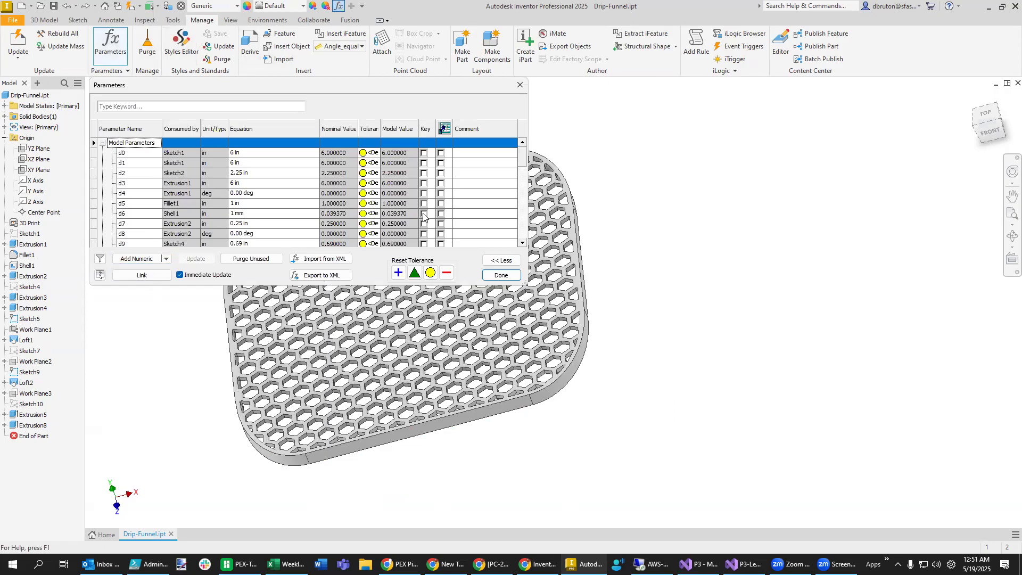
scroll(264, 239, down, 15)
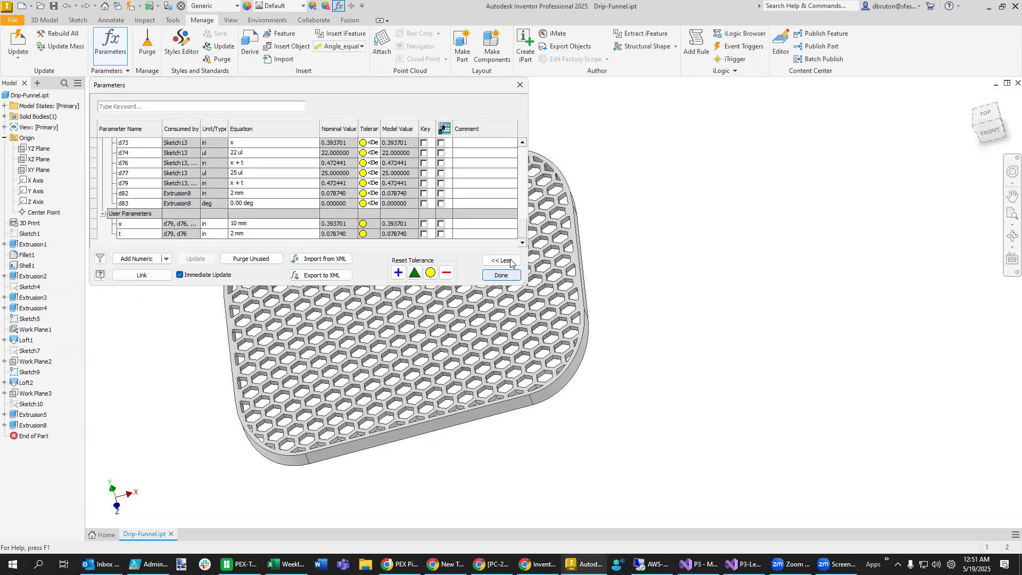
click(519, 85)
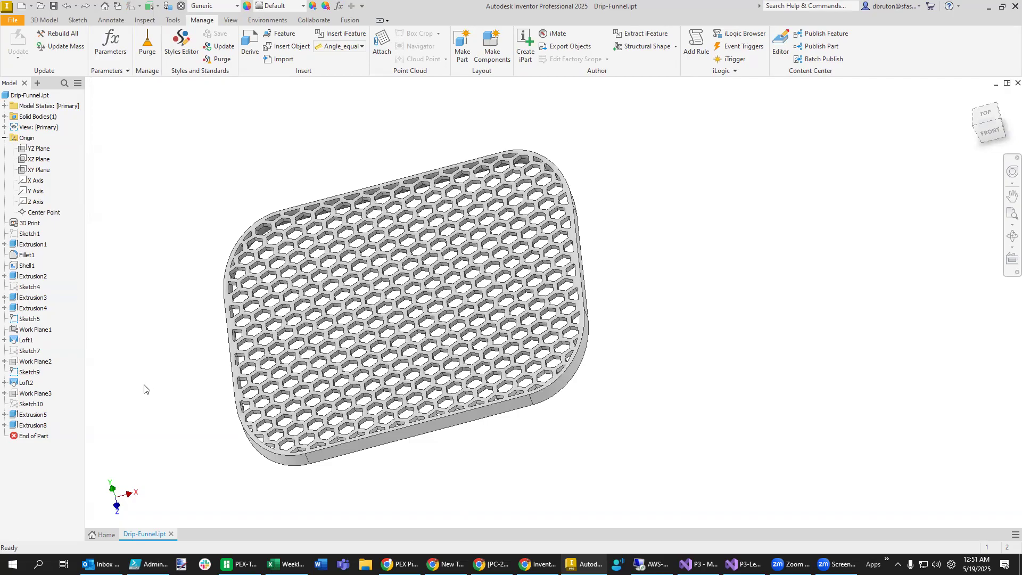
click(116, 48)
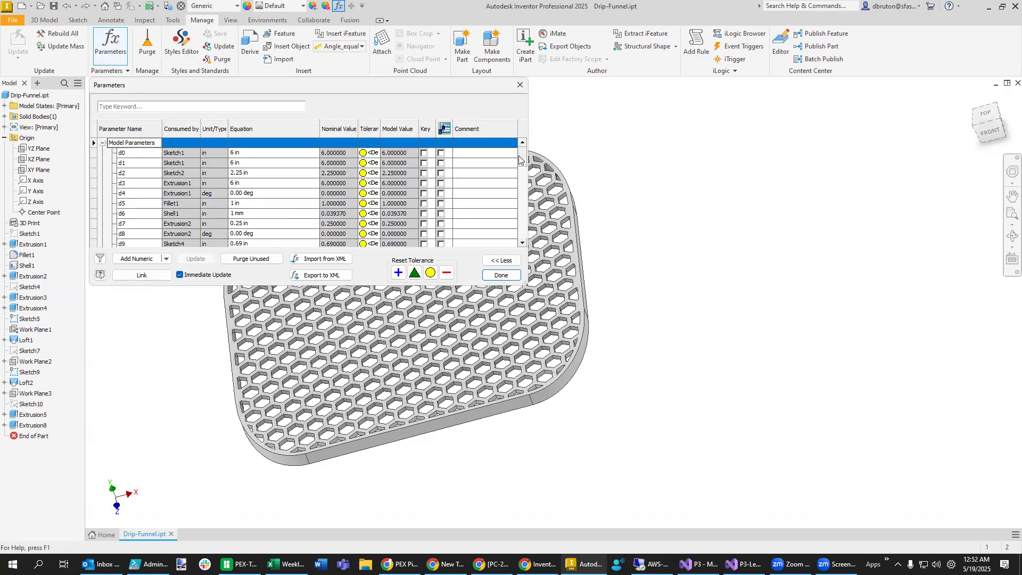
drag(522, 161, 525, 239)
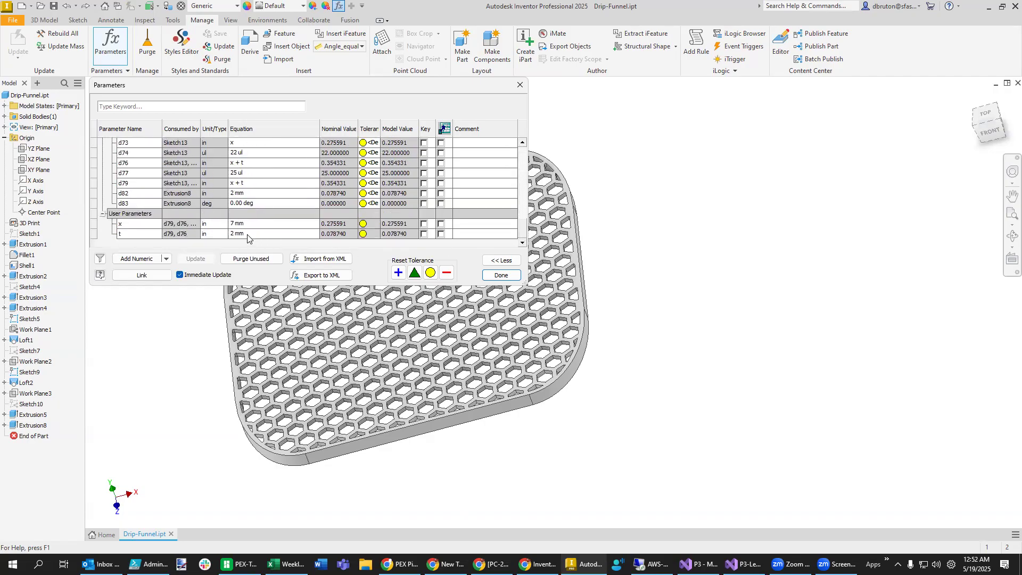
click(501, 275)
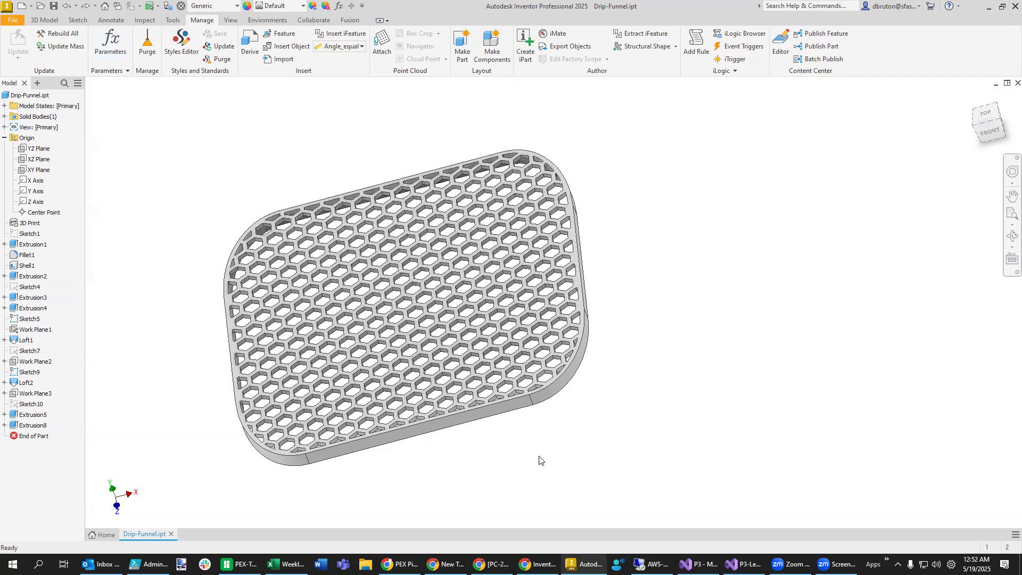
Delete the section view to show the whole funnel with its honeycomb lid and outlet tube
click(231, 20)
click(176, 46)
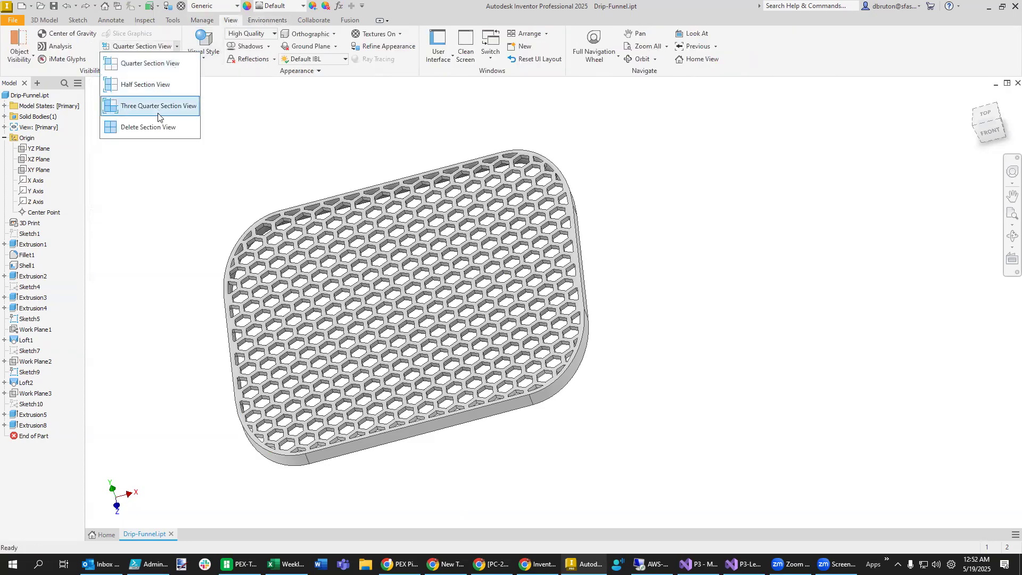
click(144, 106)
mouse_move(595, 436)
shift+middle_down()
mouse_move(639, 432)
mouse_move(703, 388)
mouse_move(586, 466)
mouse_move(680, 400)
mouse_move(573, 447)
mouse_move(581, 440)
shift+middle_up()
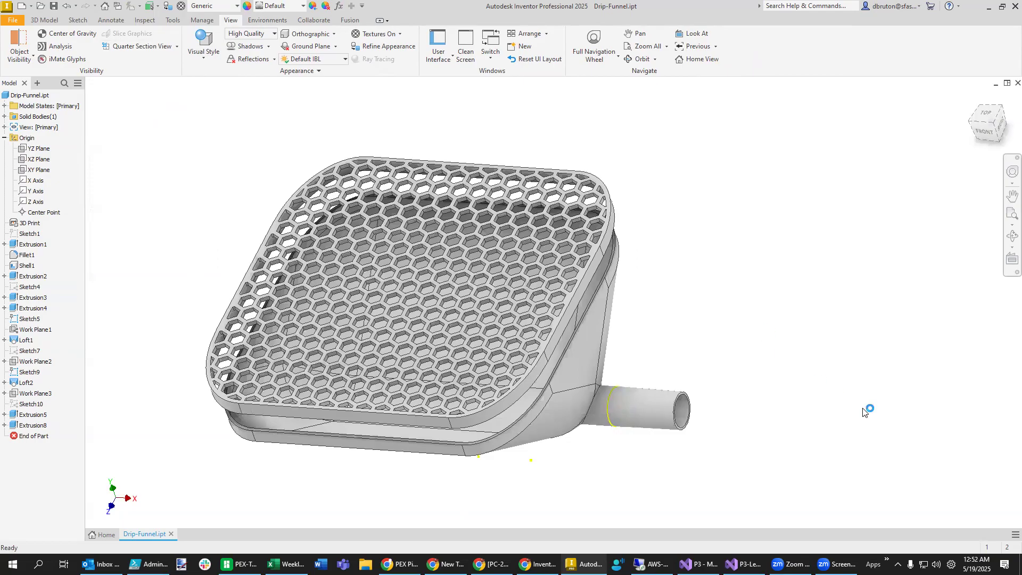